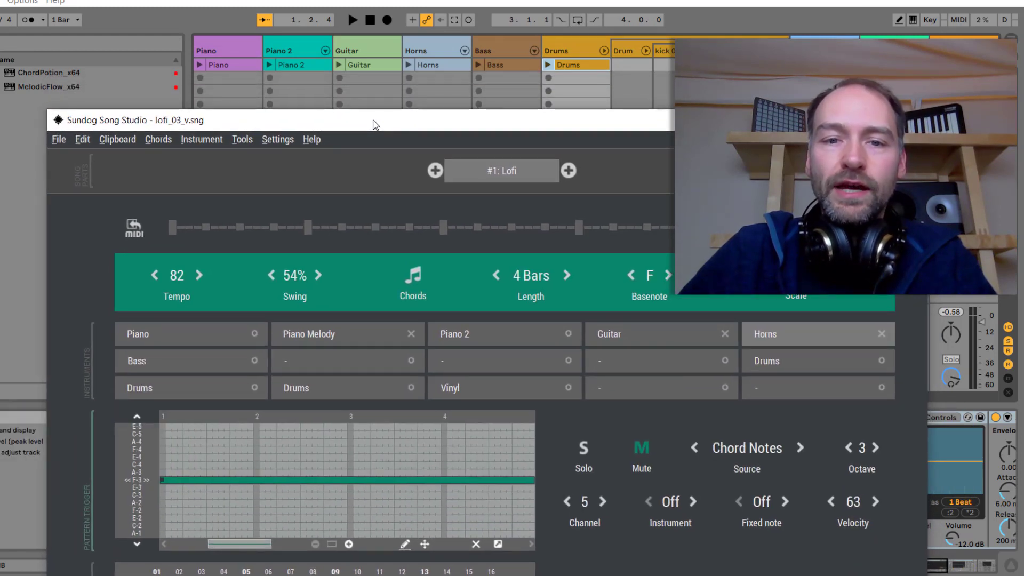
Start playback of the Lofi song loop
key("space")
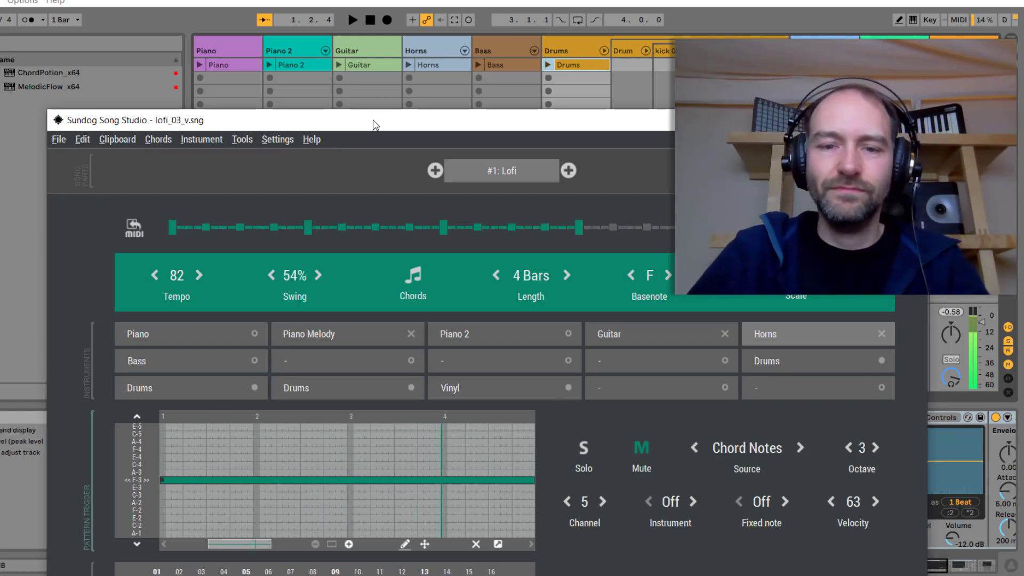
left_click_drag(375, 125, 375, 30)
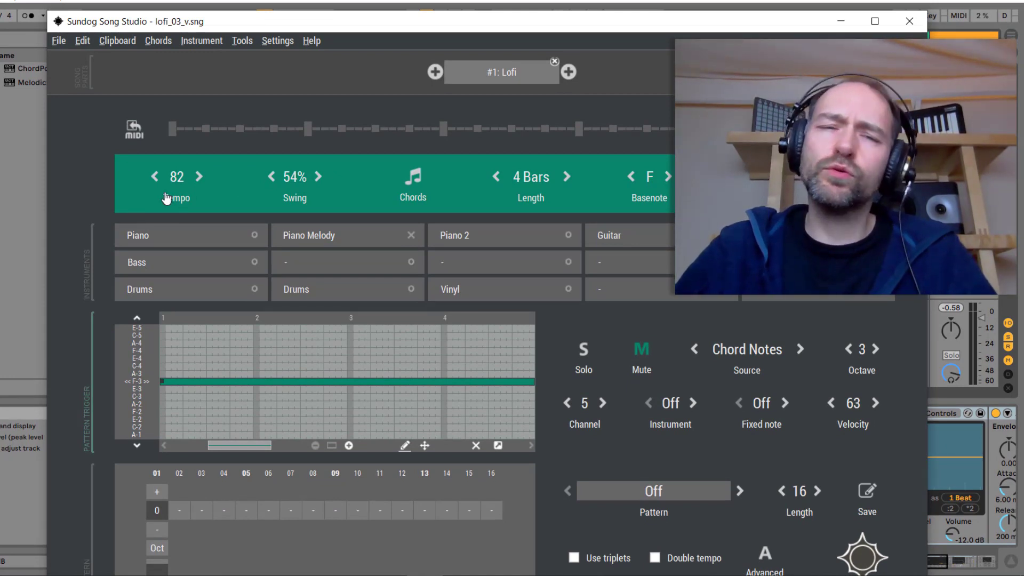
Switch swing off and back to 54% to compare the feel
left_click(271, 178)
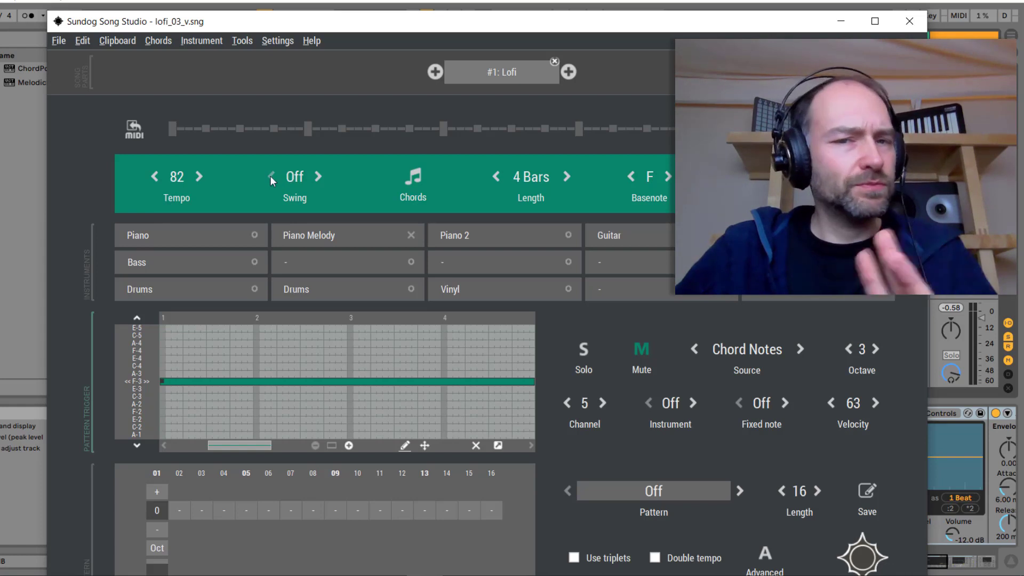
left_click(319, 177)
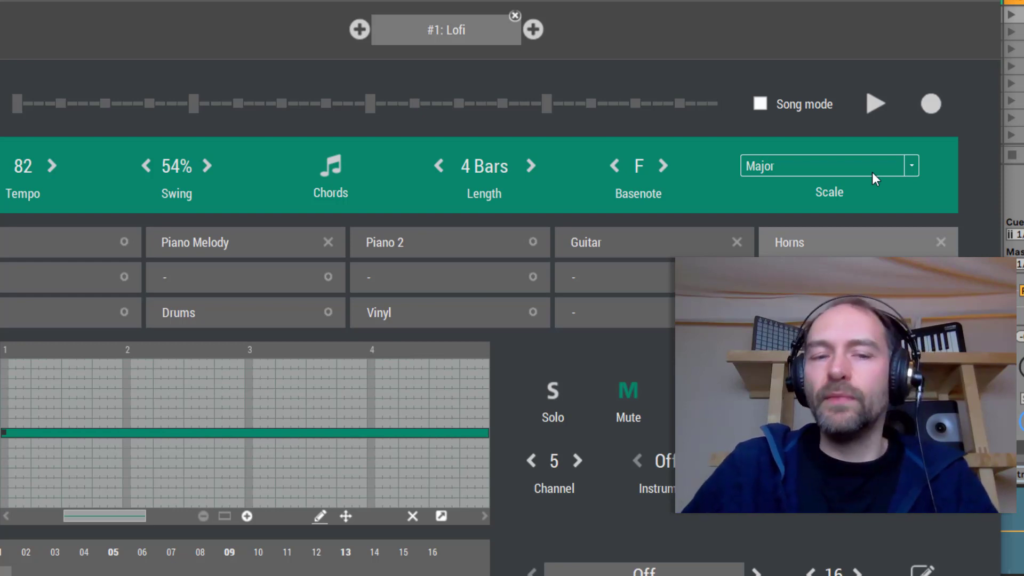
left_click_drag(832, 341, 824, 294)
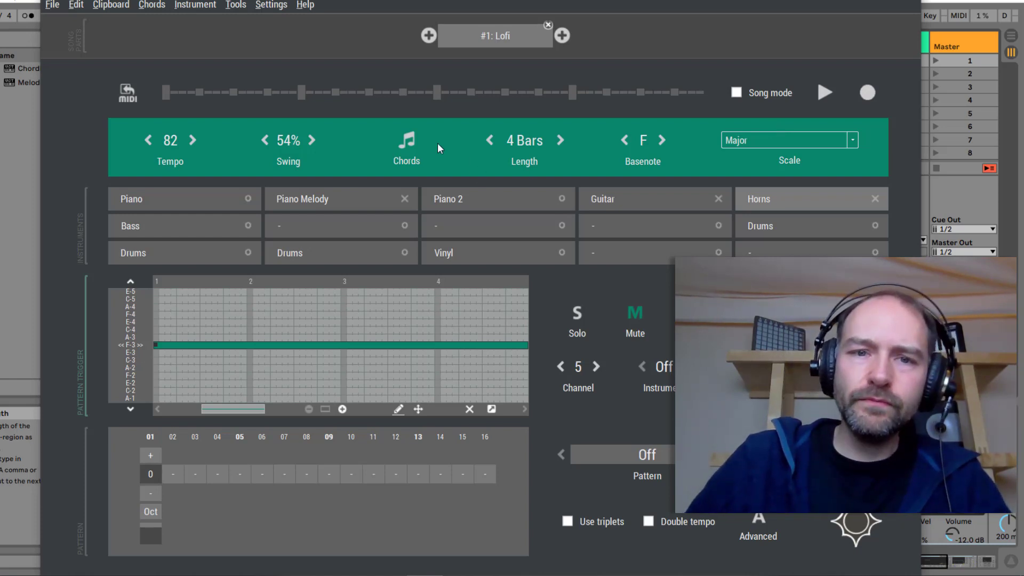
Open the chord editor for the Piano and audition seventh chords, setting the first slot to Fmaj7 (I7)
left_click(215, 196)
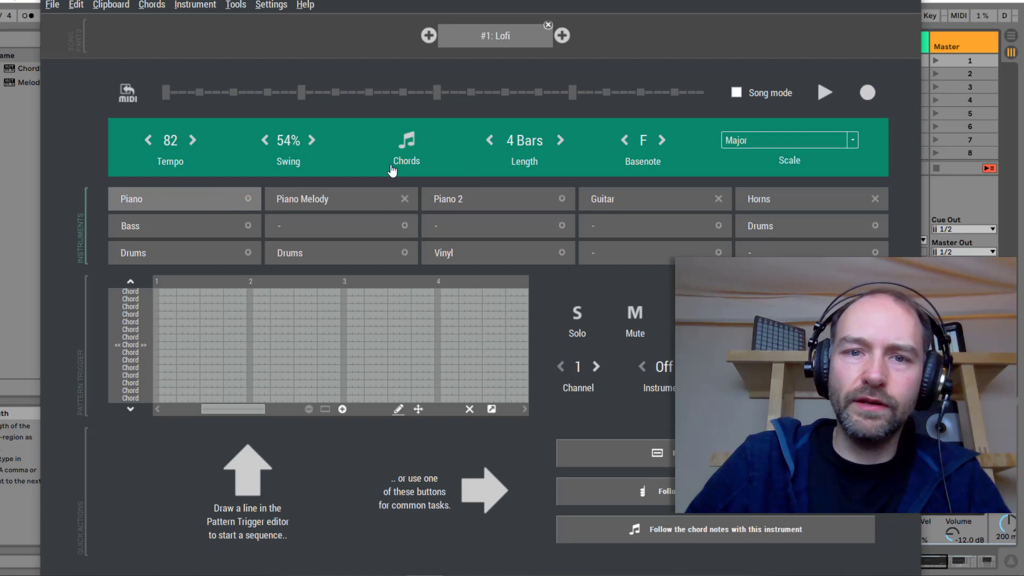
left_click(407, 140)
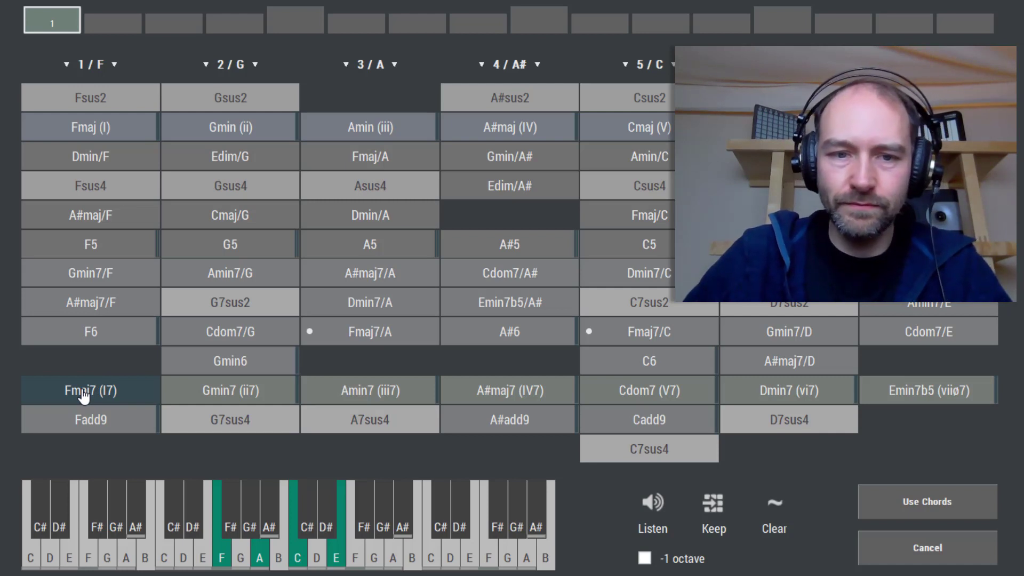
left_click(356, 400)
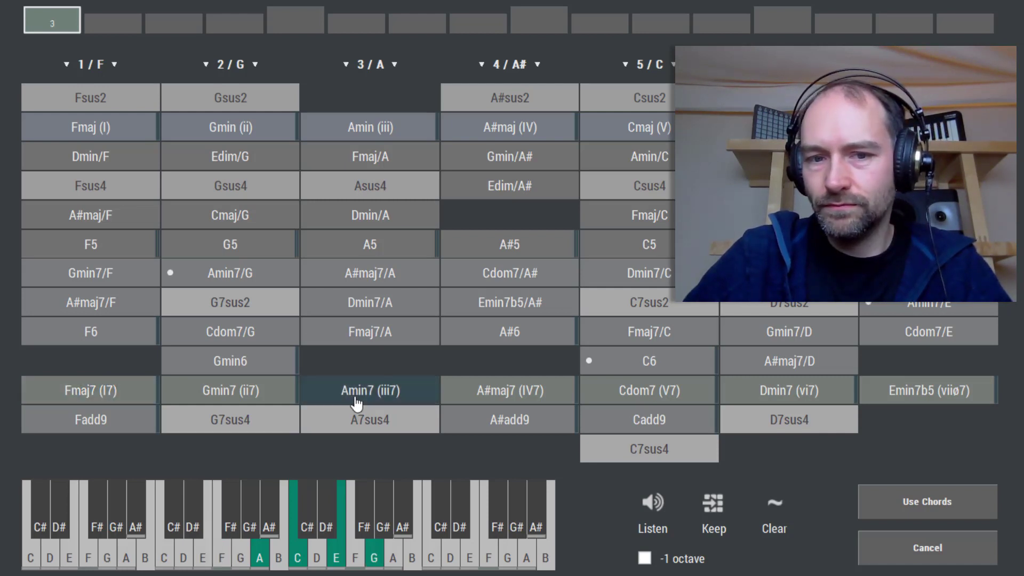
left_click(497, 386)
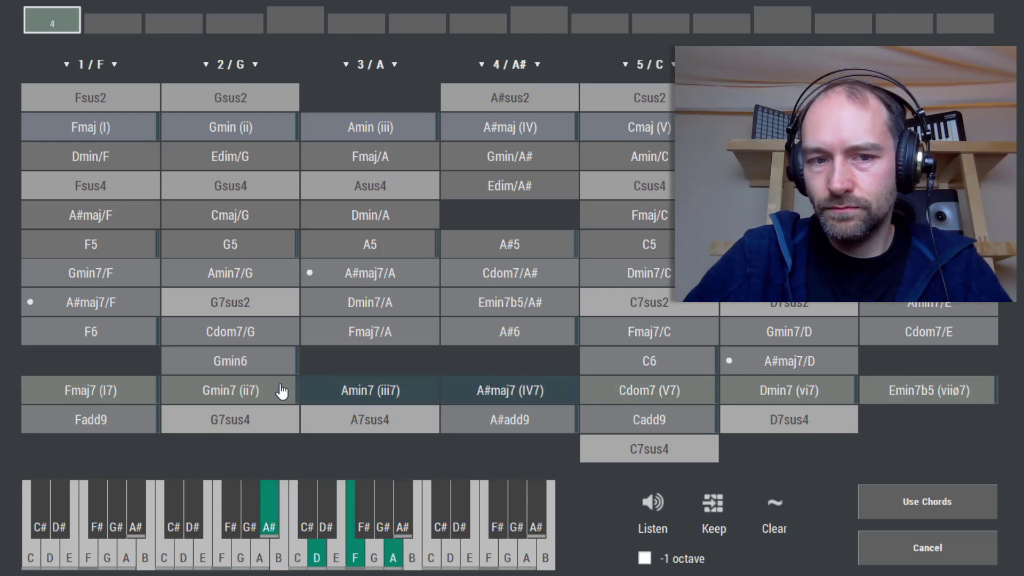
left_click(265, 391)
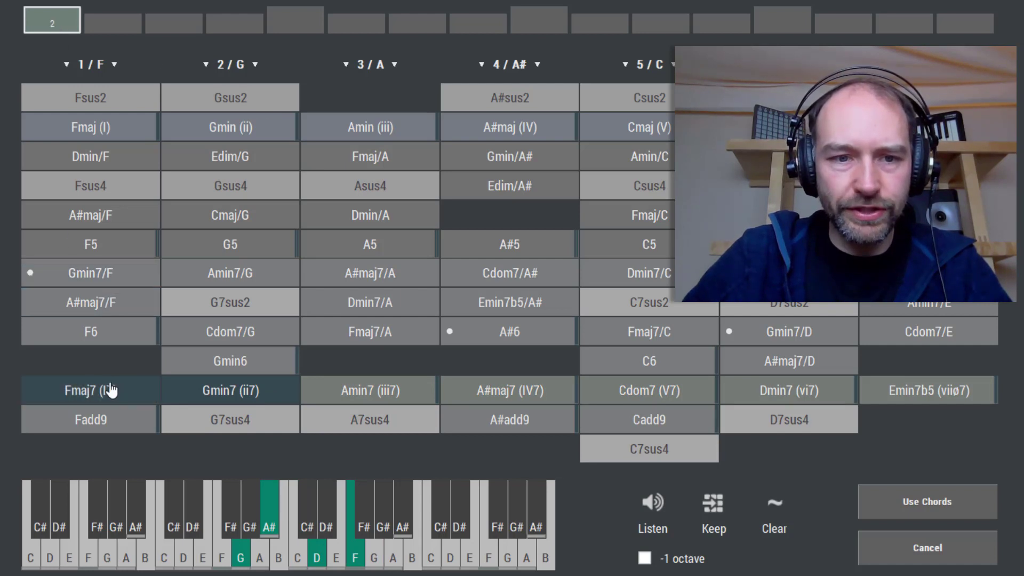
left_click(87, 398)
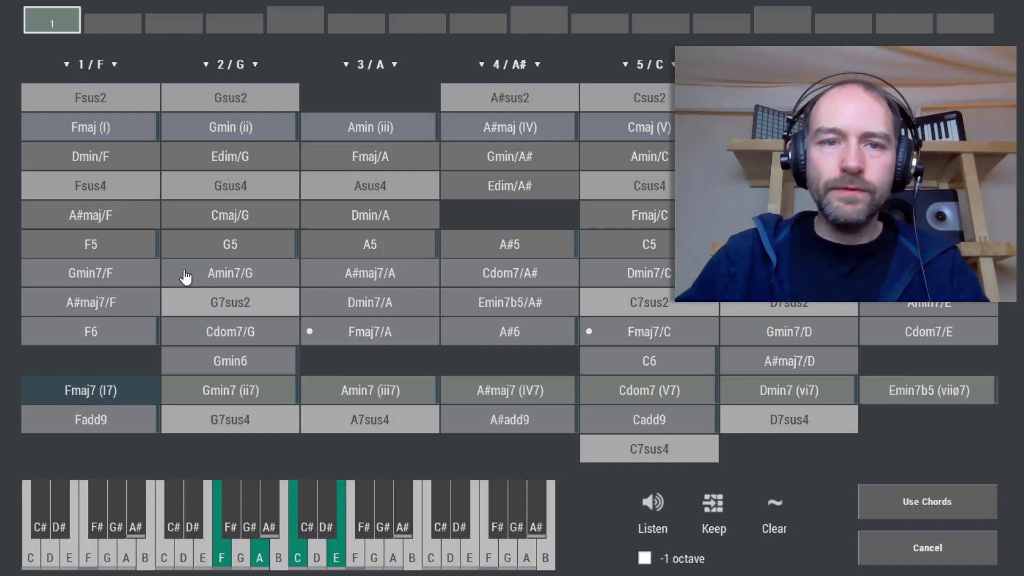
Assign Gmin7 (ii7), Fmaj7 (I7) and A#maj7 (IV7) to the chord slots at steps 5, 9 and 13
left_click(297, 24)
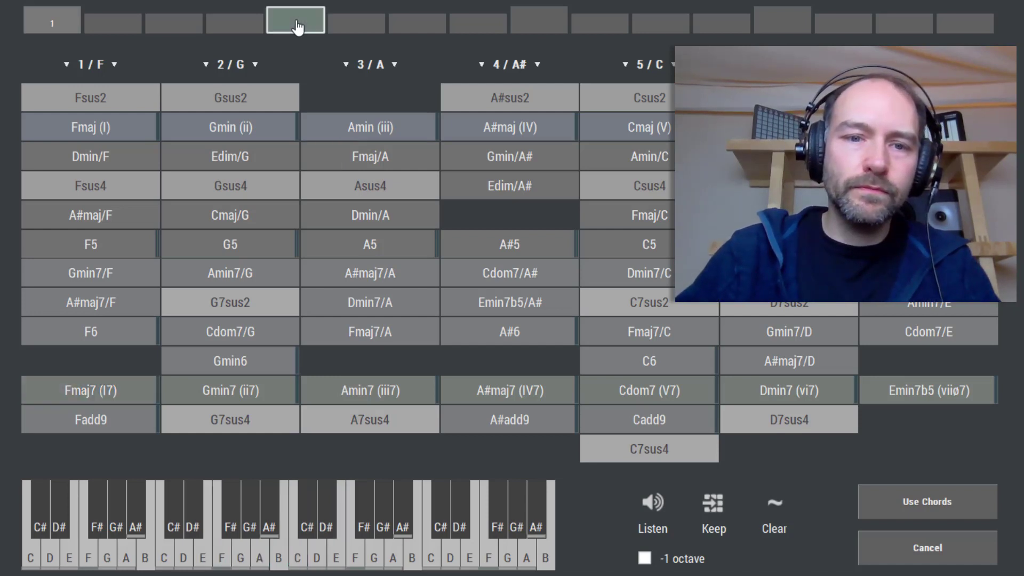
left_click(244, 393)
left_click(528, 26)
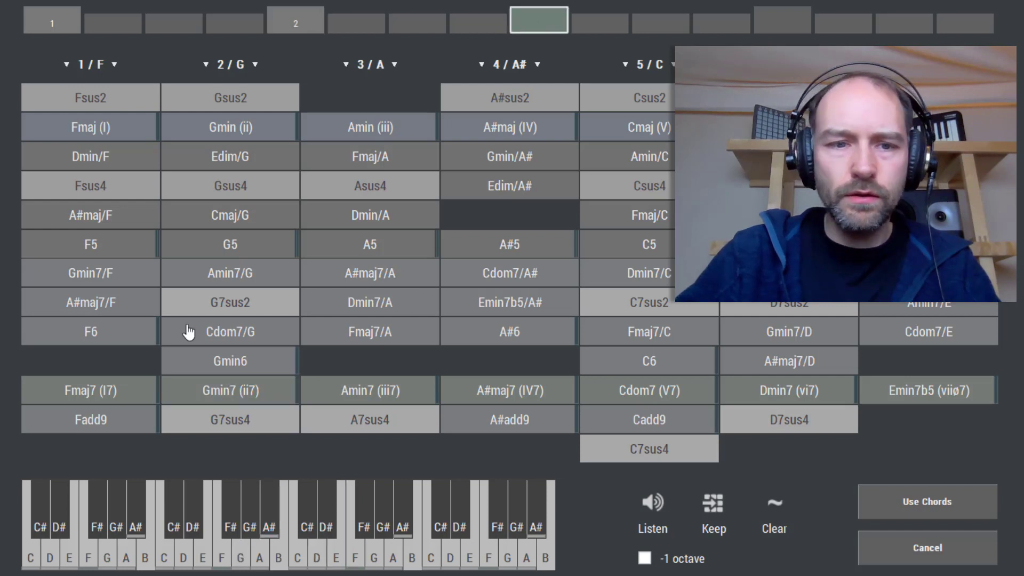
left_click(90, 390)
left_click(776, 24)
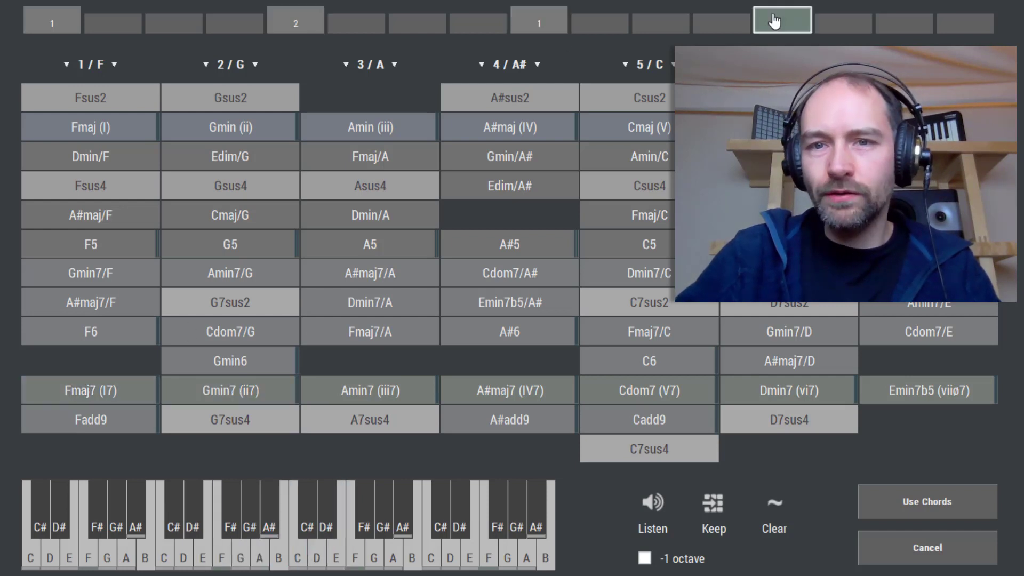
left_click(518, 395)
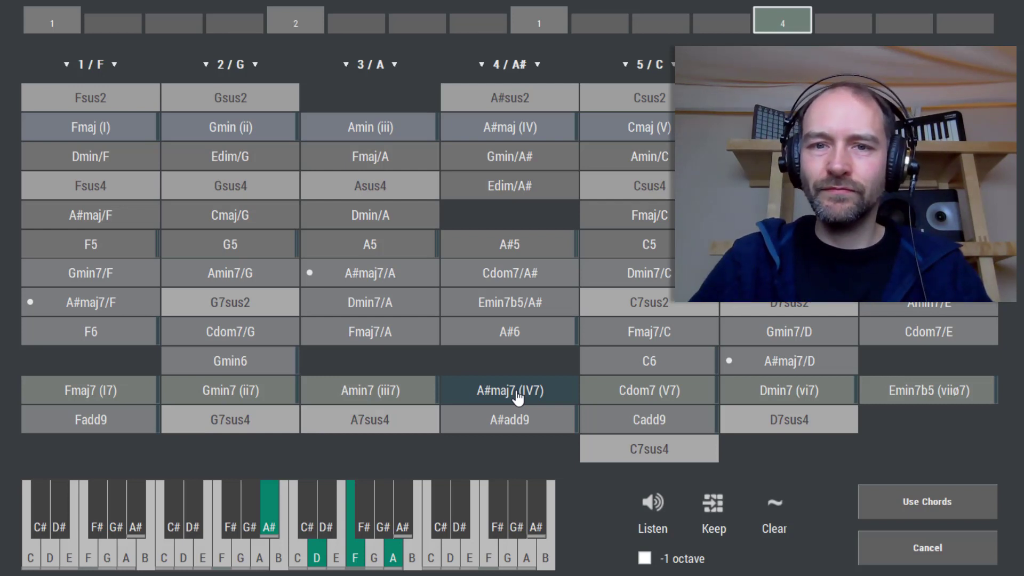
Step through the filled chord slots to preview each chord
left_click(549, 27)
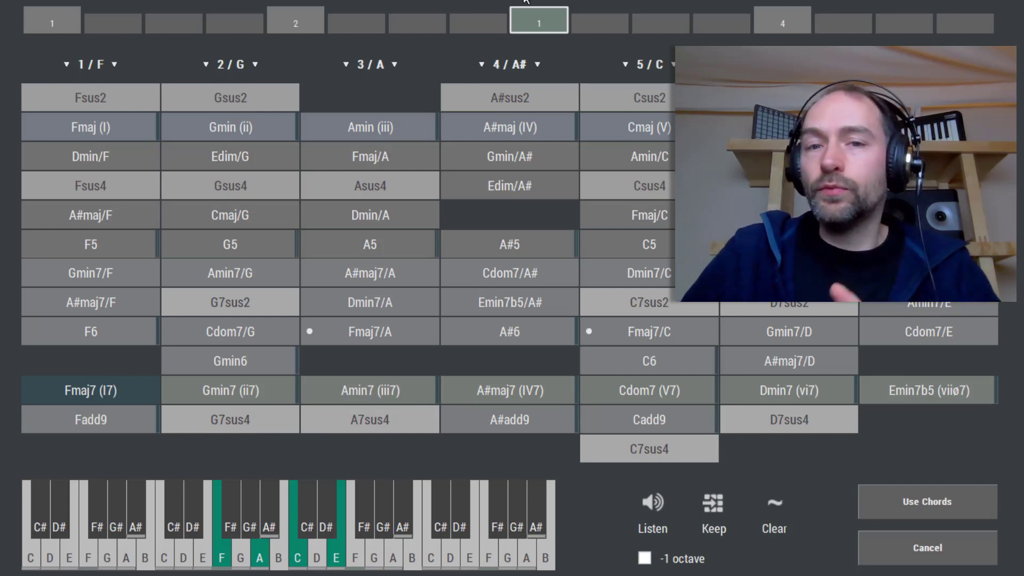
left_click(48, 29)
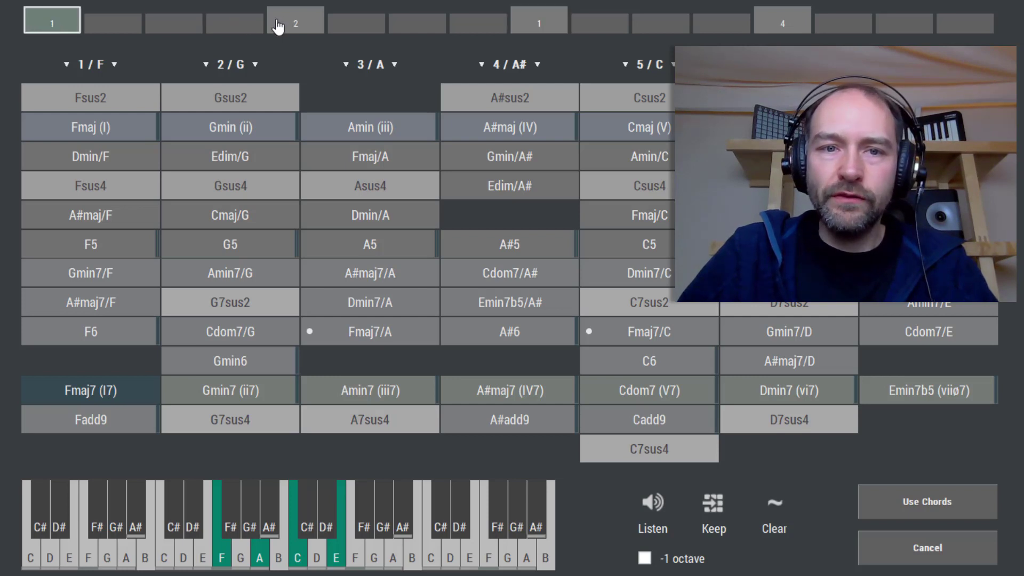
left_click(293, 26)
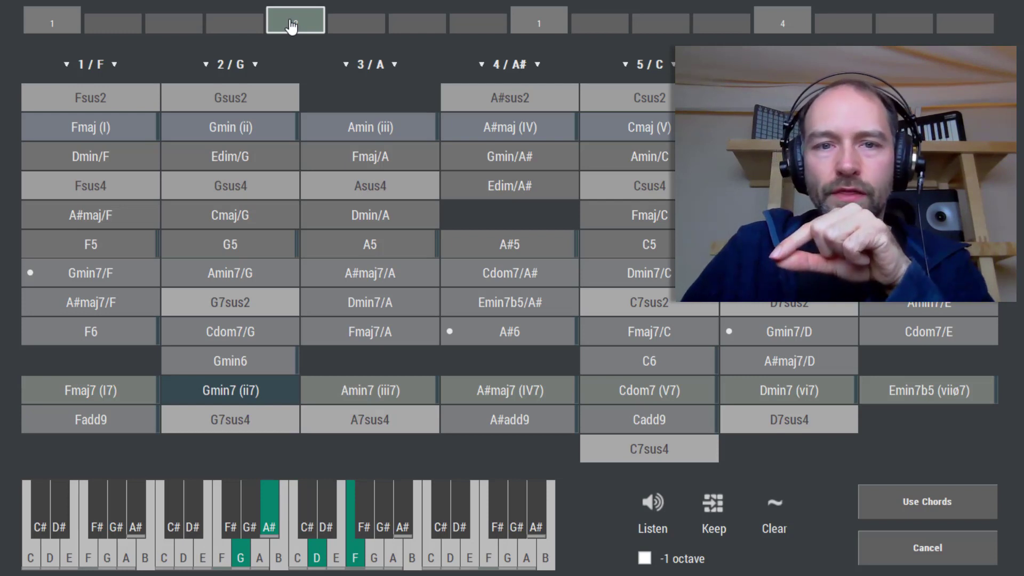
left_click(539, 23)
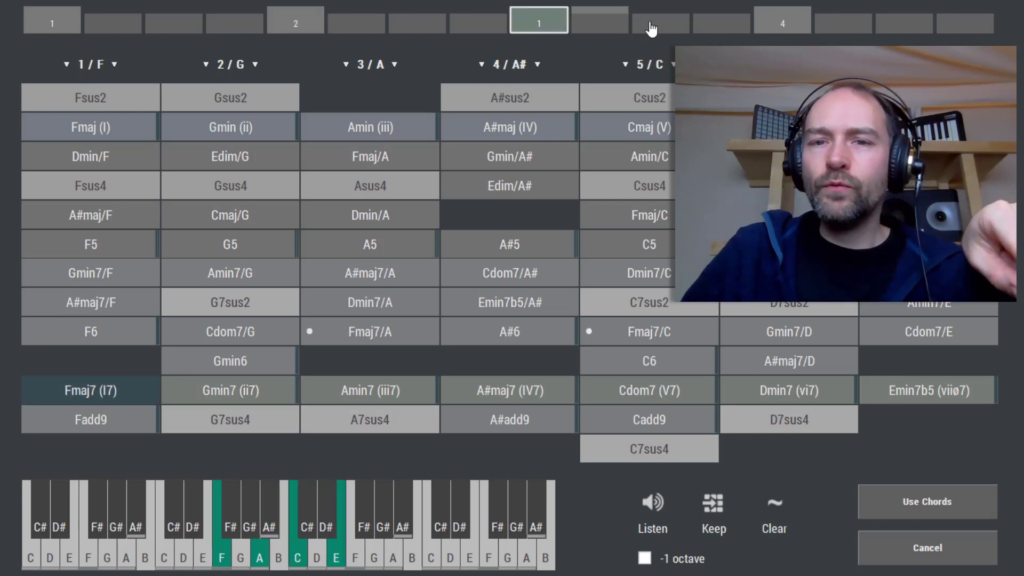
left_click(780, 24)
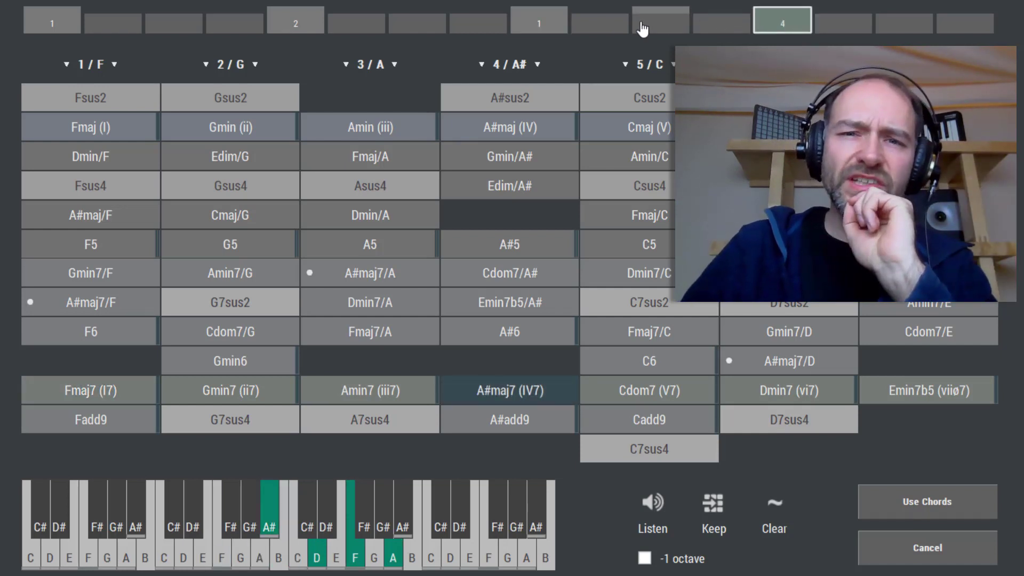
Revoice the chord in slot 9 by moving its C note up an octave
left_click(547, 24)
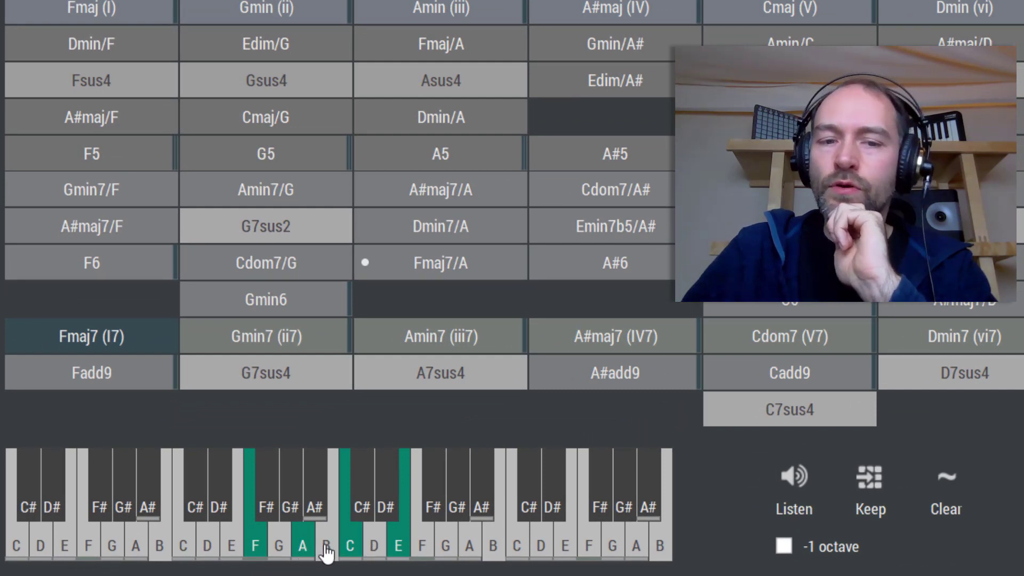
left_click(350, 552)
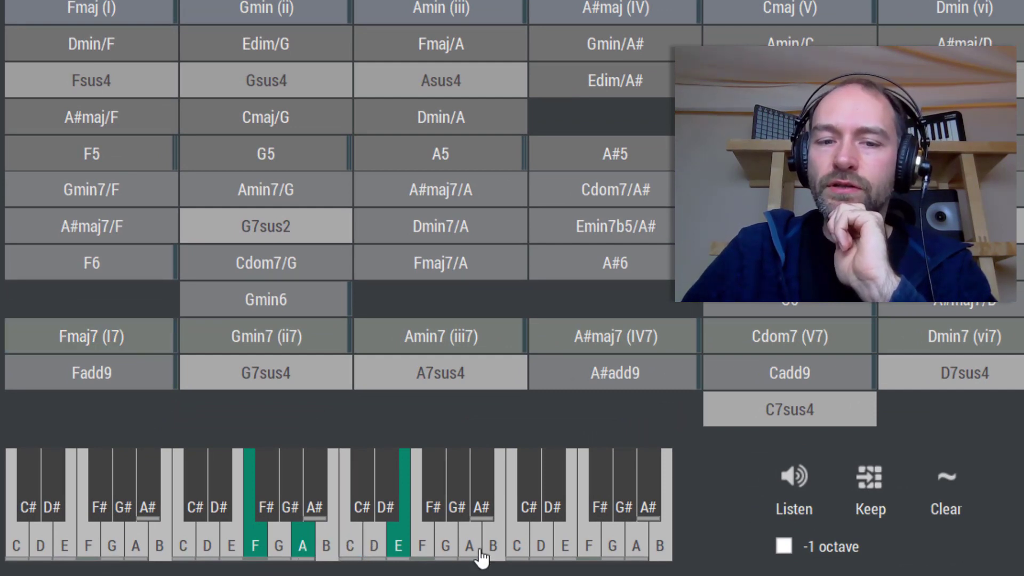
left_click(516, 555)
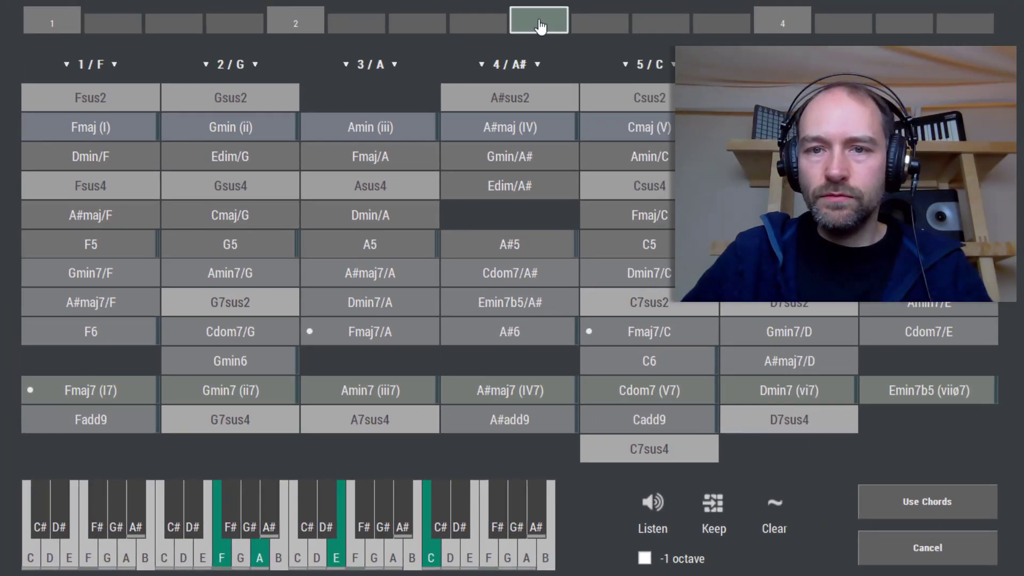
Preview the last slot's chord and apply the chord progression
left_click(784, 26)
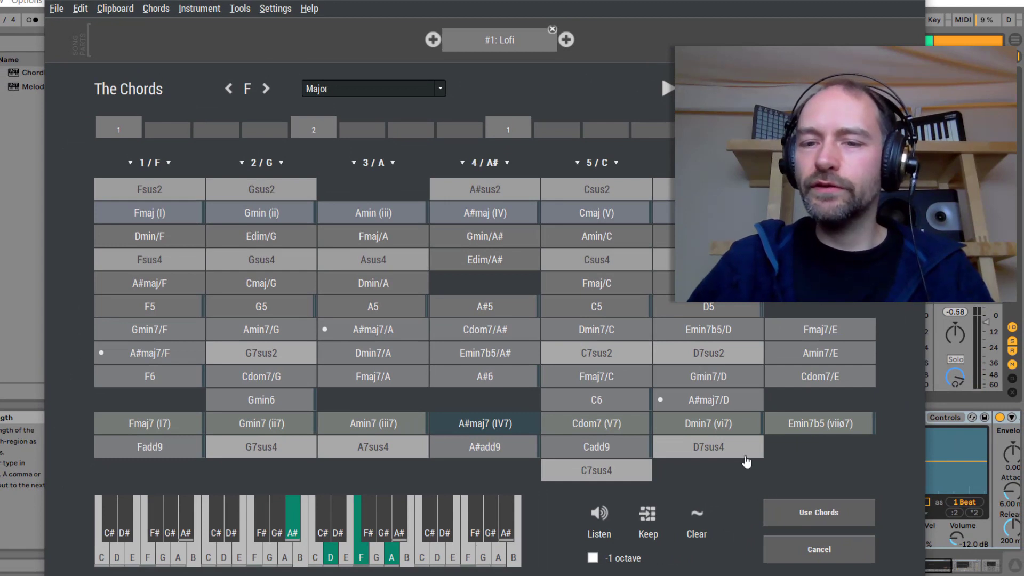
left_click(821, 513)
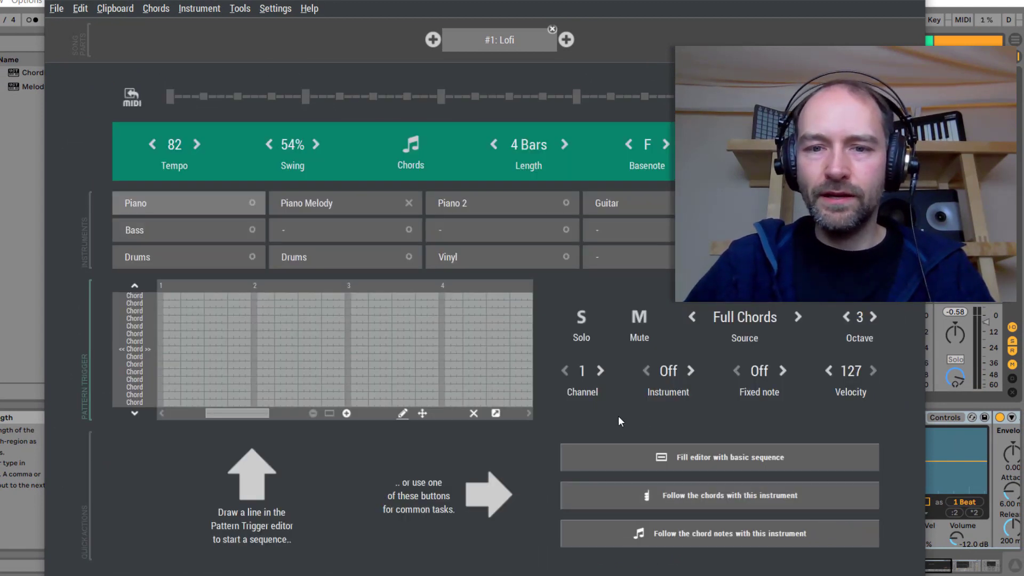
Make the Piano follow the chords and play the loop back
key("space")
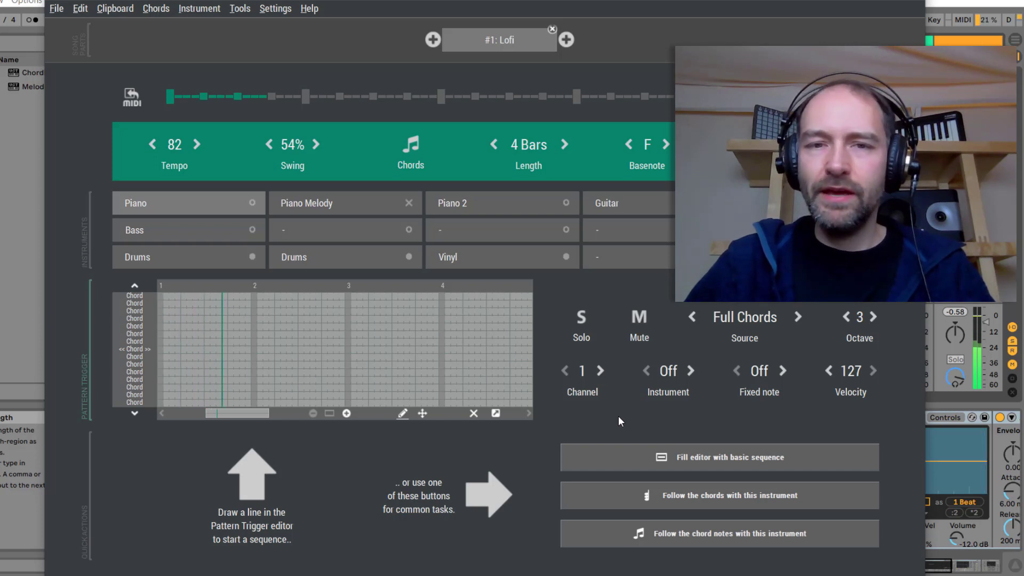
key("space")
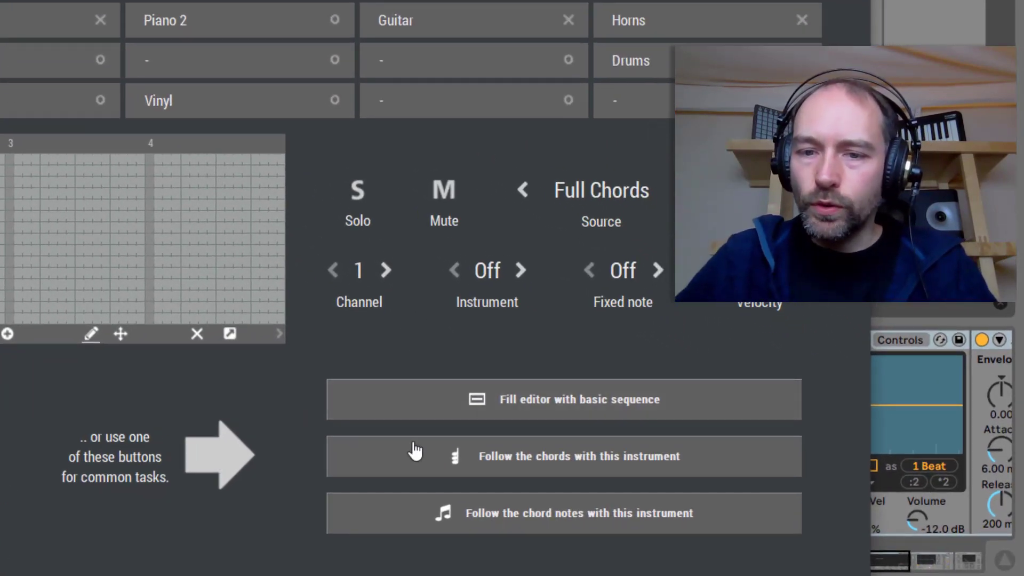
left_click(664, 462)
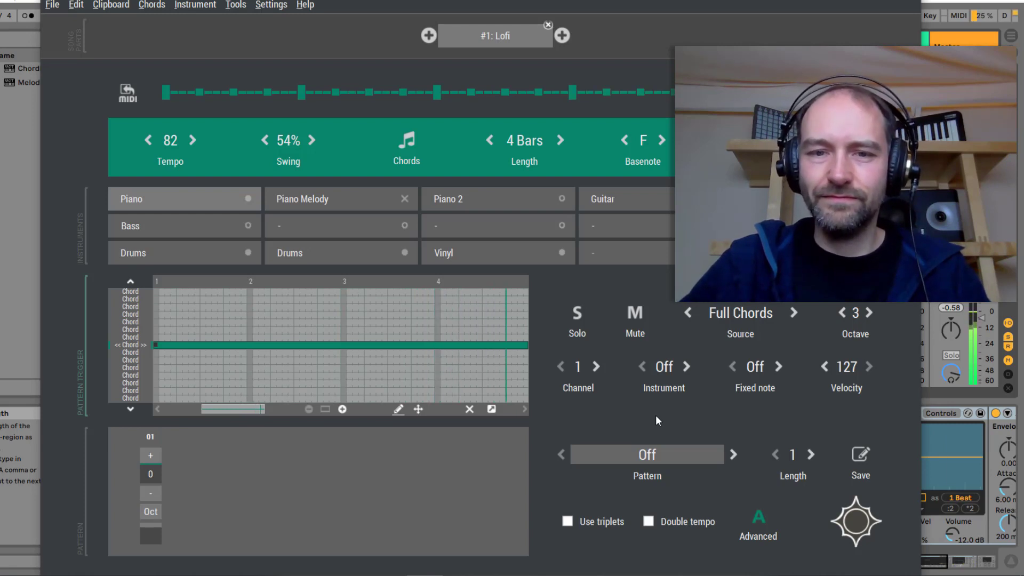
key("space")
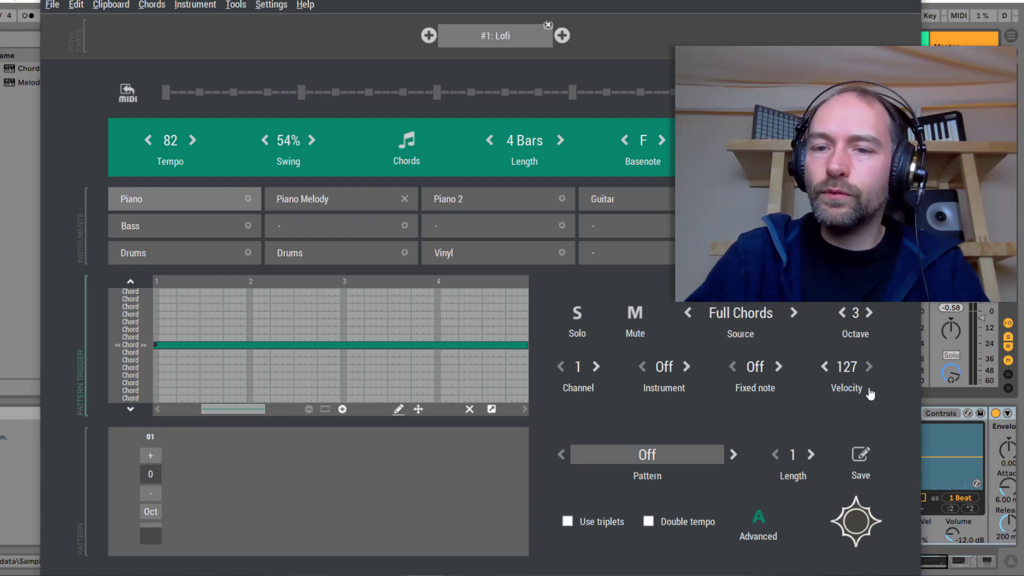
Set the Piano's velocity to 103 and play the loop back
left_click(852, 375)
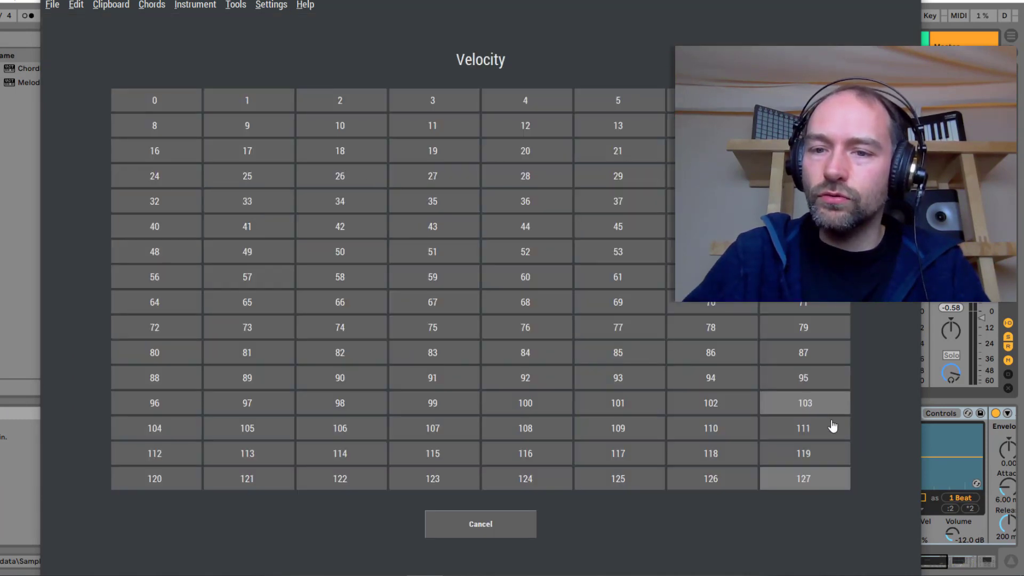
left_click(812, 408)
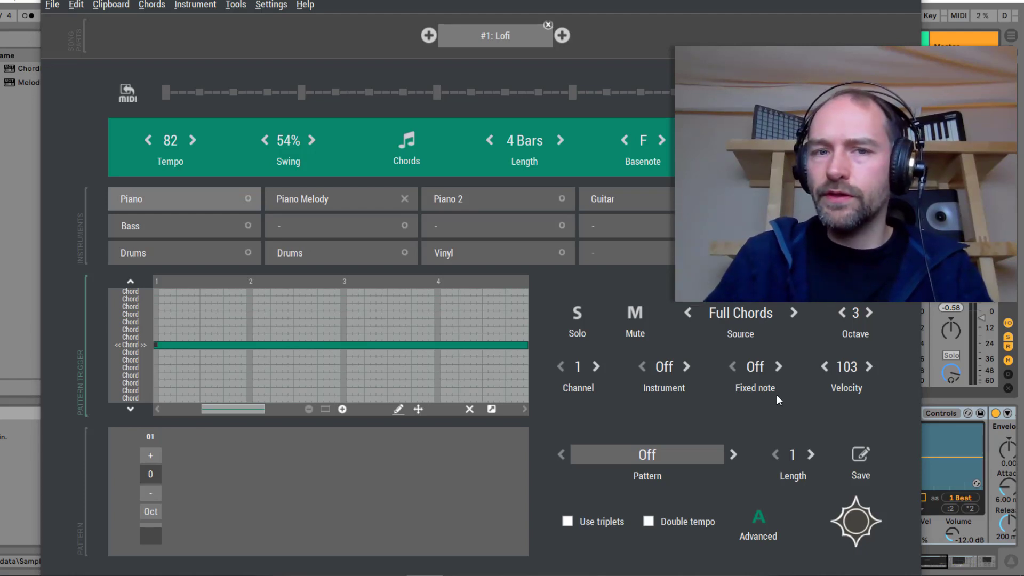
key("space")
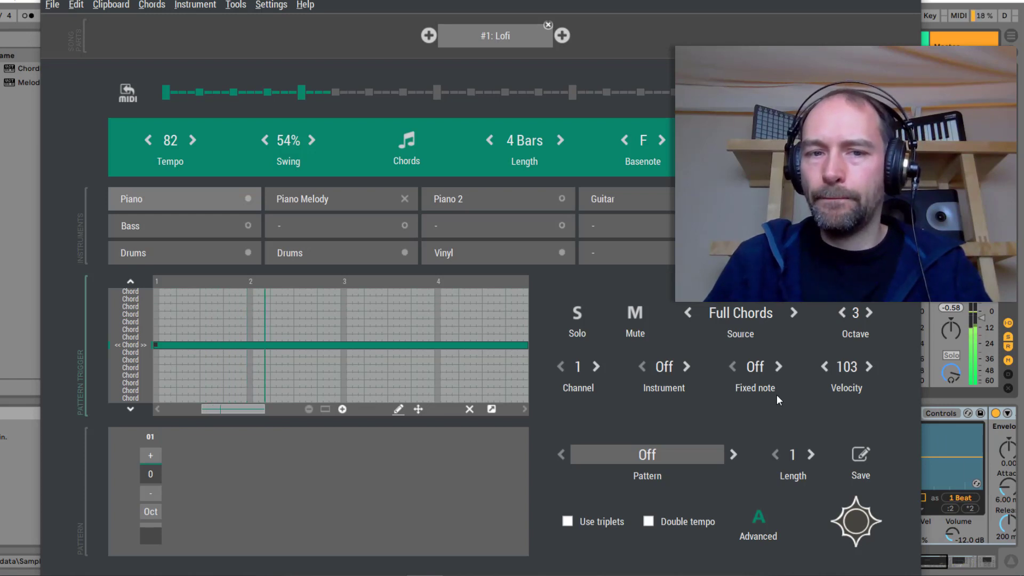
key("space")
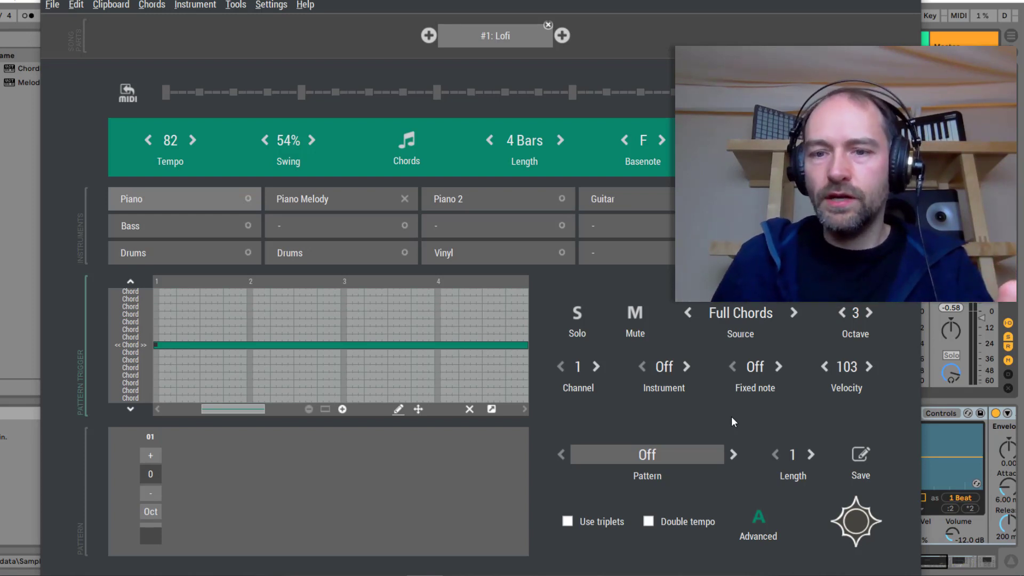
Increase the Piano pattern length to 16 steps
left_click(809, 463)
left_click(809, 463)
left_click(808, 464)
left_click(809, 464)
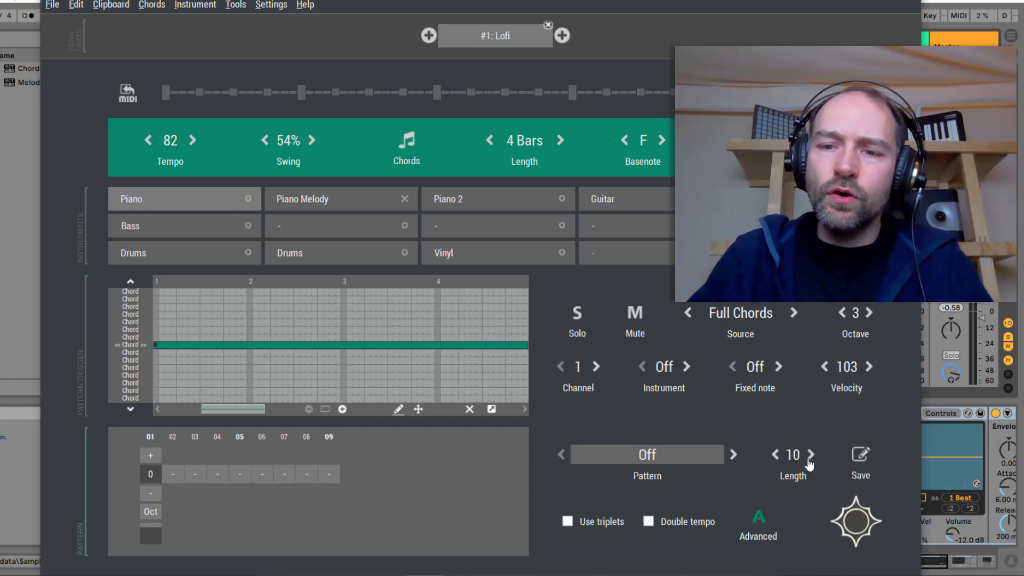
left_click(809, 464)
left_click(809, 464)
left_click(809, 464)
left_click(809, 464)
left_click(809, 464)
left_click(809, 464)
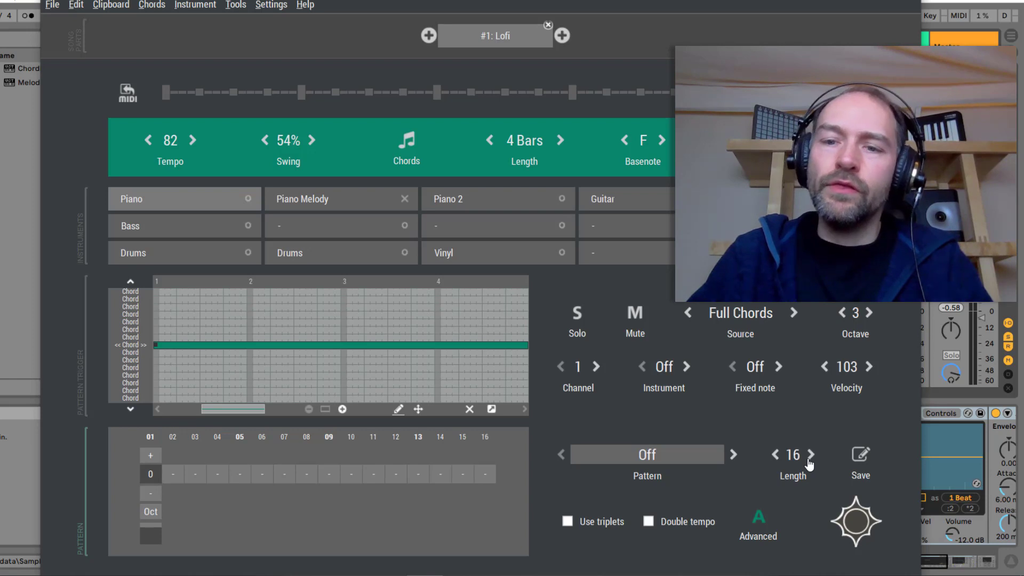
Add a note at step 7 of the Piano pattern and play the loop back
left_click(288, 476)
left_click(288, 476)
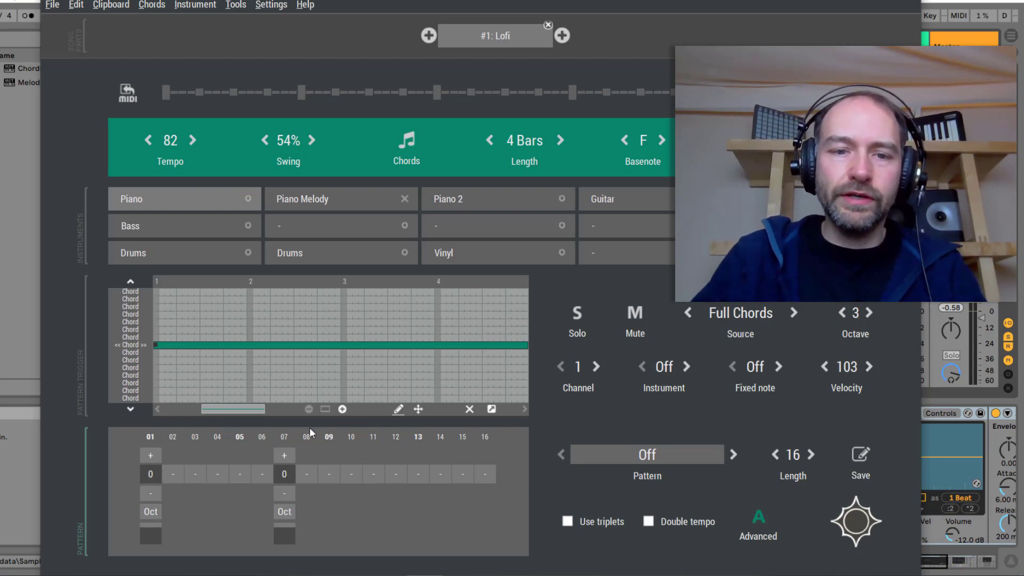
key("space")
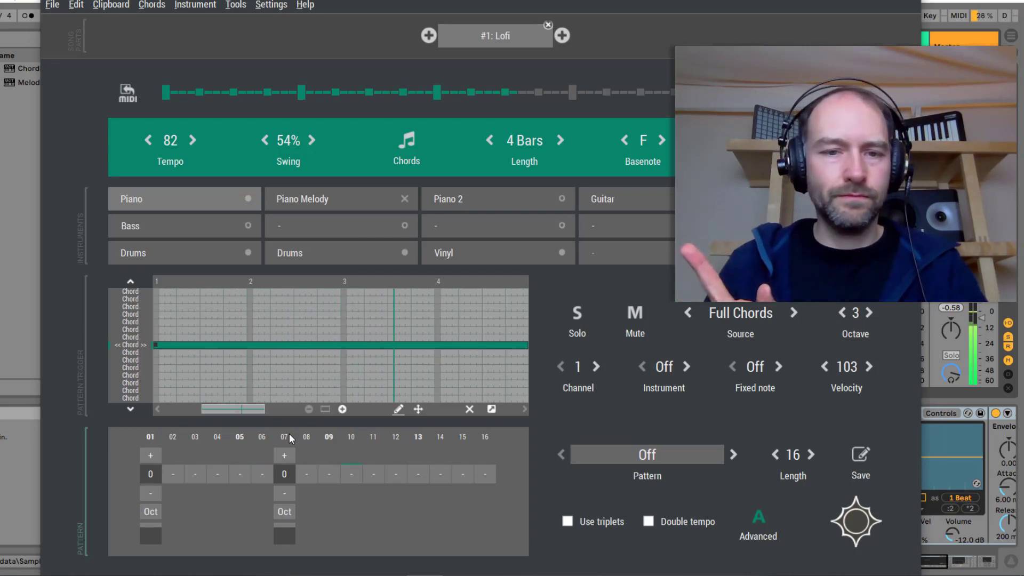
key("space")
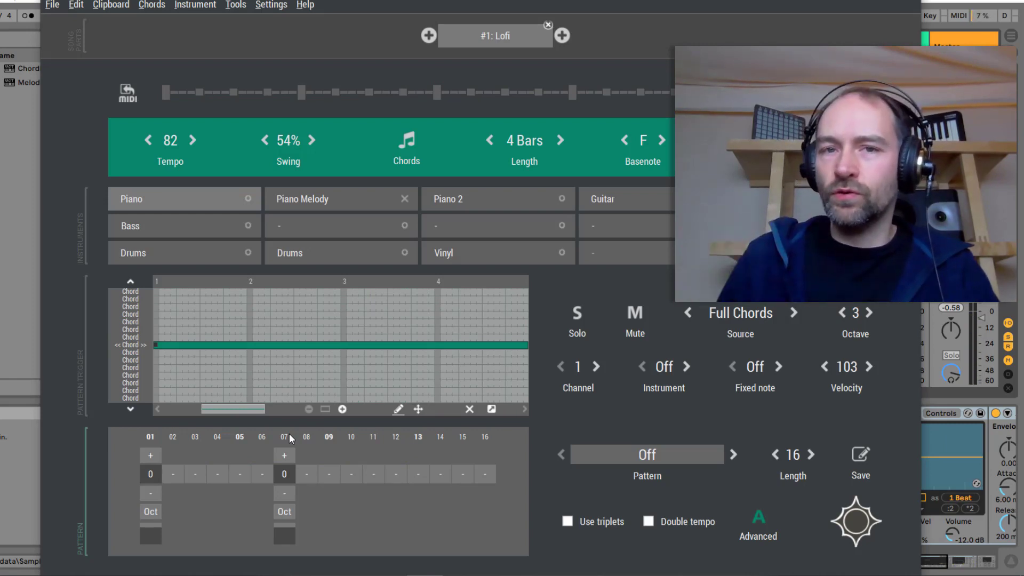
Try adding a Piano note at step 15, play it back, and remove it again
left_click(463, 475)
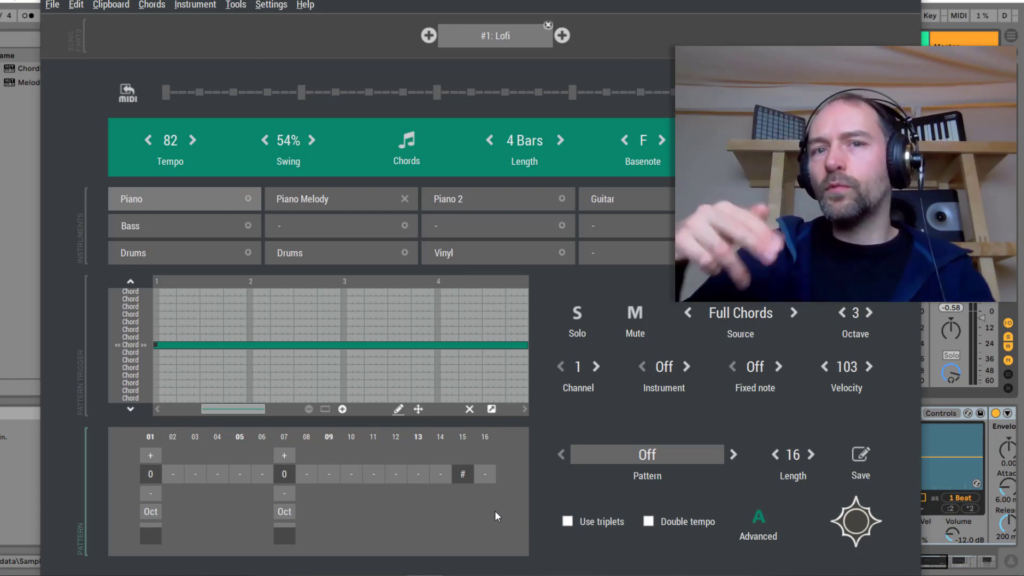
key("space")
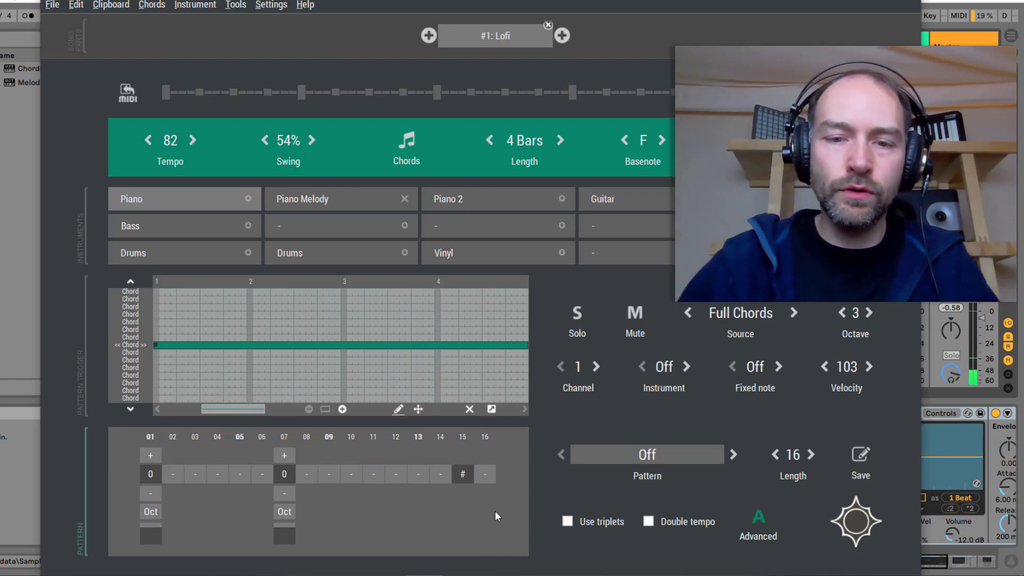
left_click(462, 474)
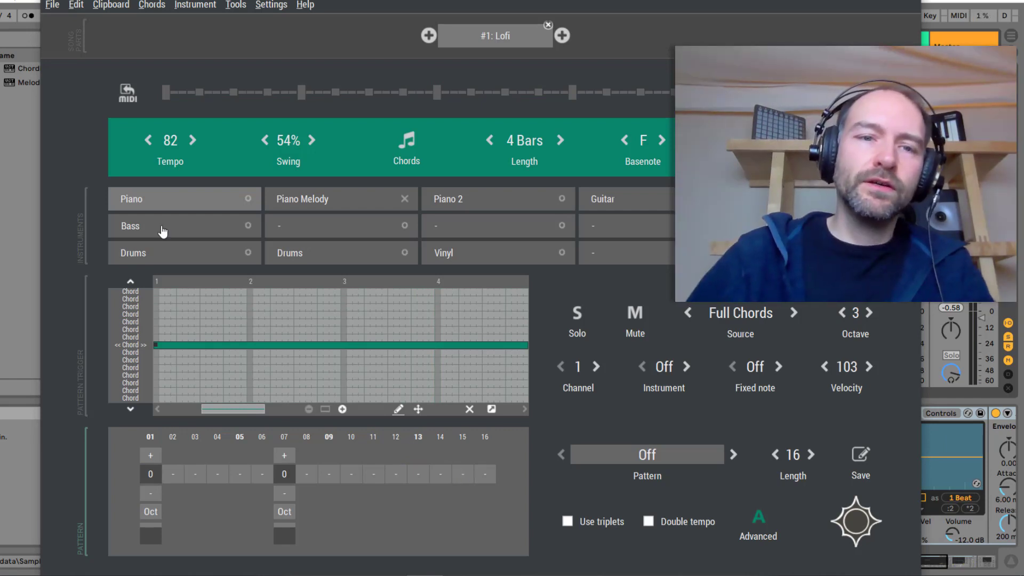
Select the Bass instrument, make it follow the chord notes, and play the loop back
left_click(163, 229)
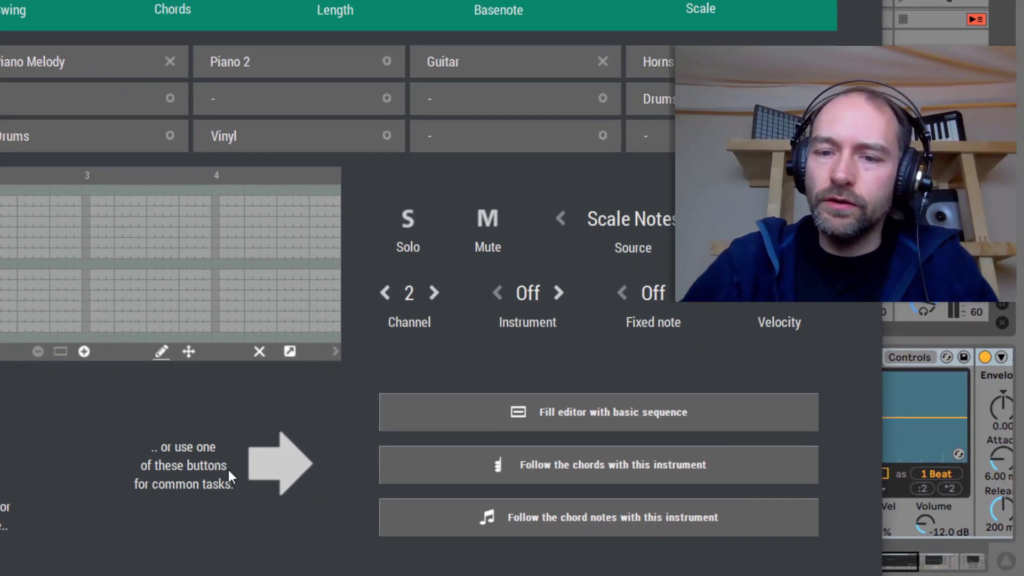
left_click(641, 531)
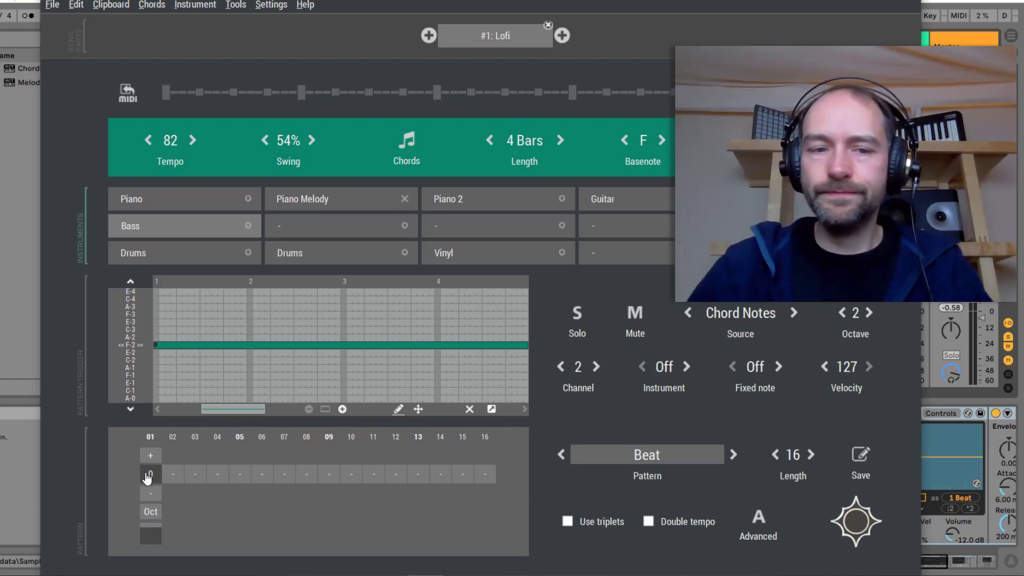
key("space")
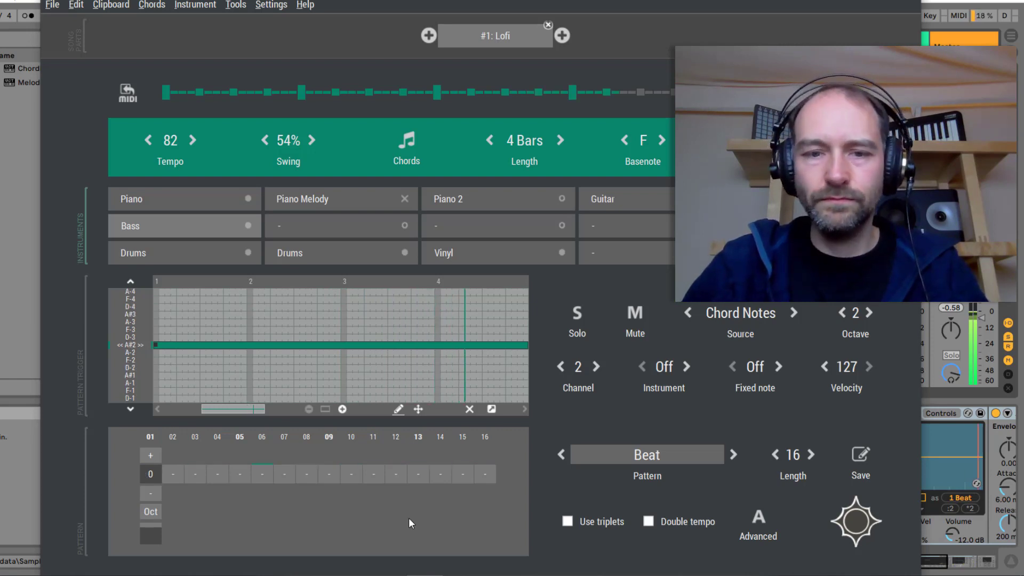
key("space")
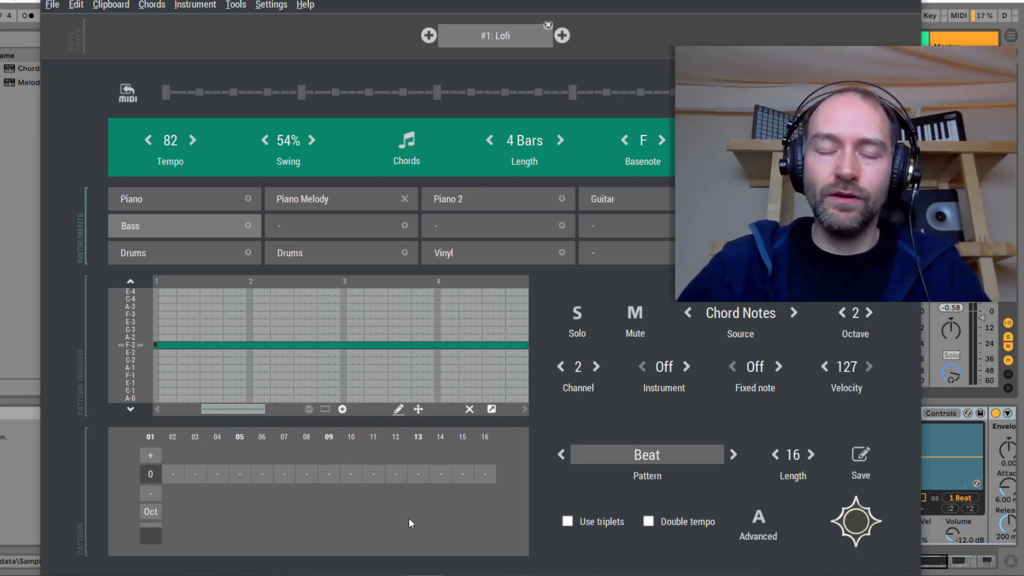
Add Bass notes at steps 12 and 15, with step 15 raised by 1, and play the loop back
left_click(464, 475)
left_click(395, 474)
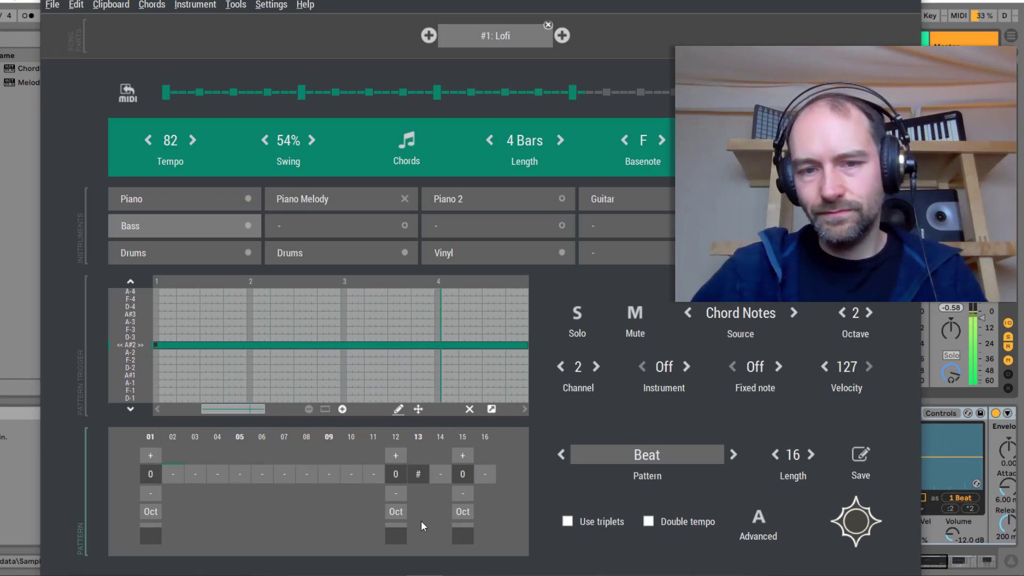
key("space")
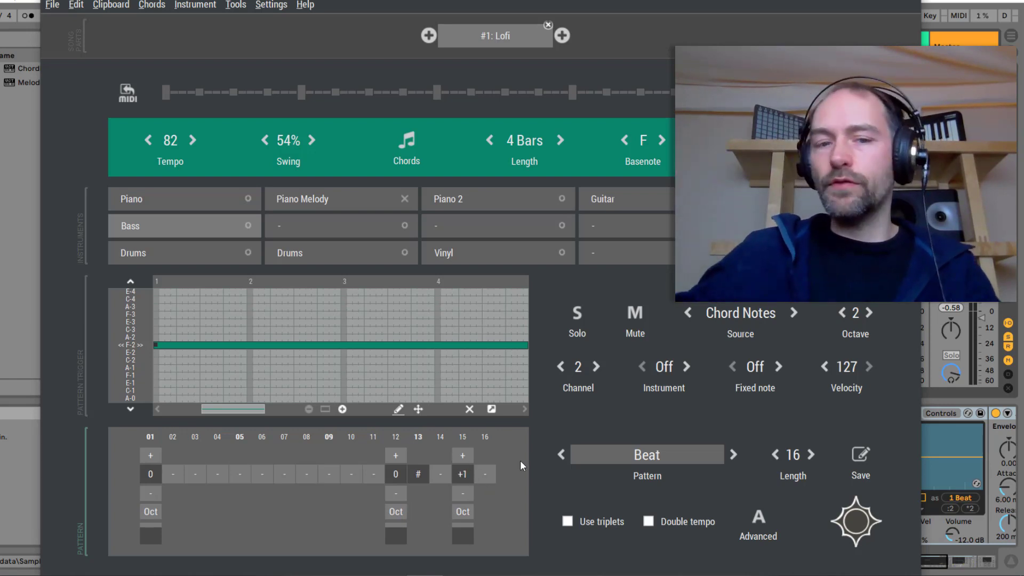
key("space")
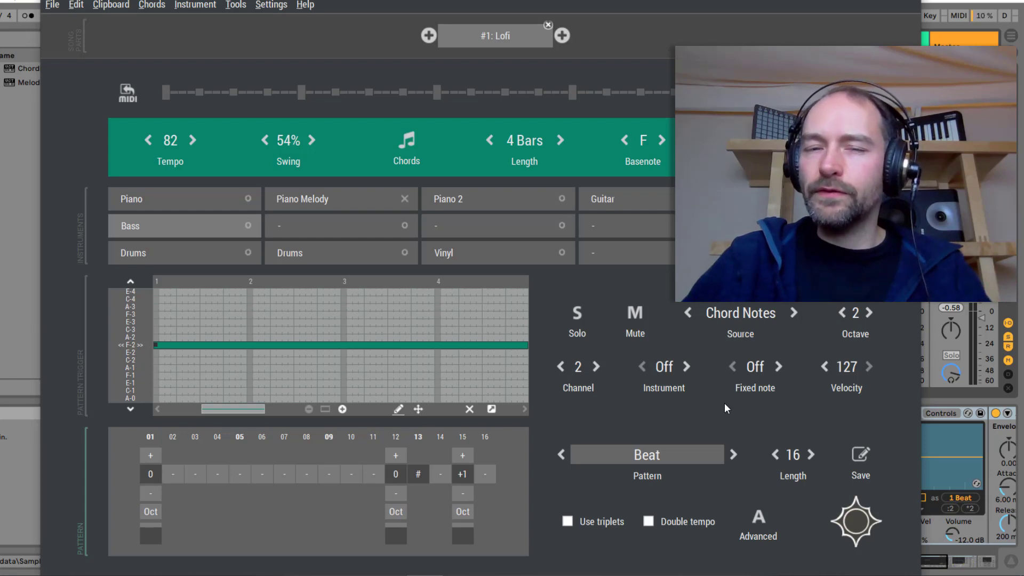
Set the Bass pattern length to 32 steps
left_click(800, 455)
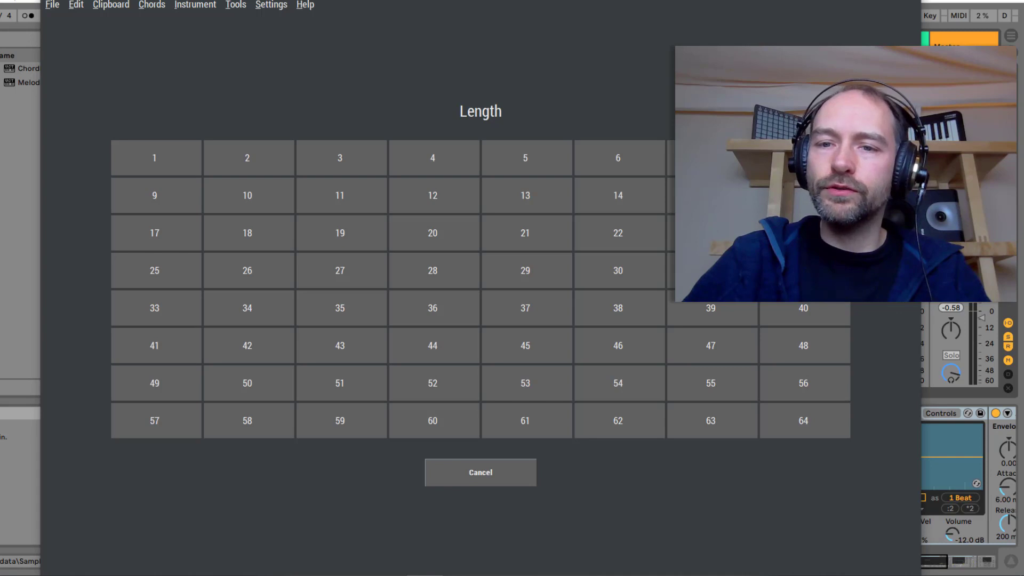
left_click(804, 270)
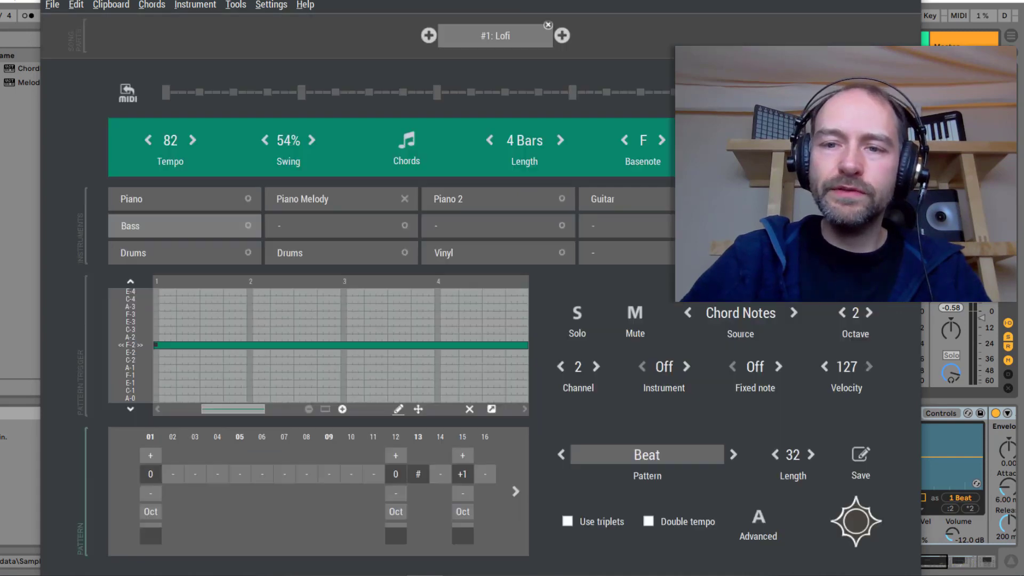
left_click(516, 491)
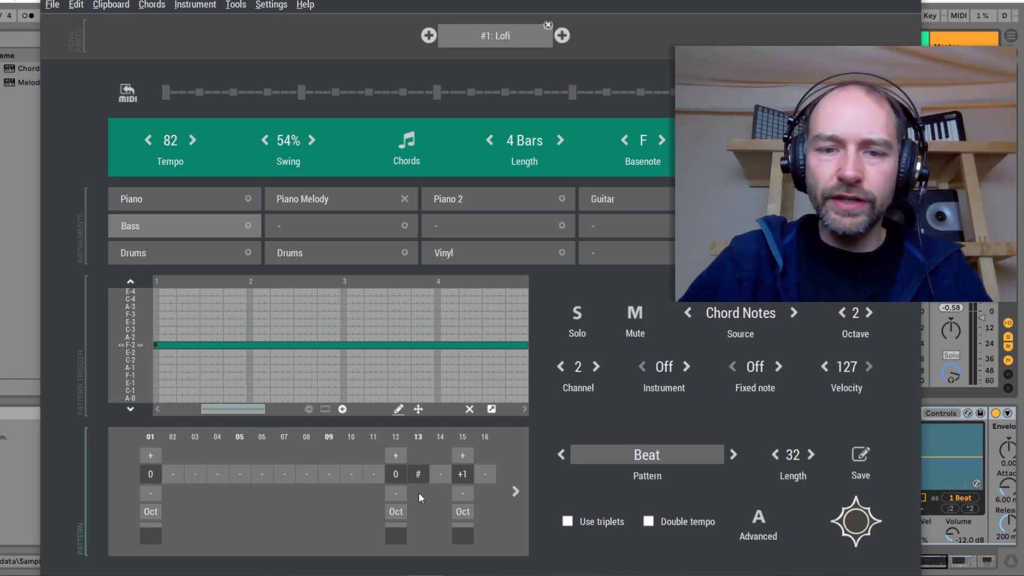
Remove the Bass notes at steps 12 and 13, set the step 15 note to 0, and play the loop
left_click(395, 474)
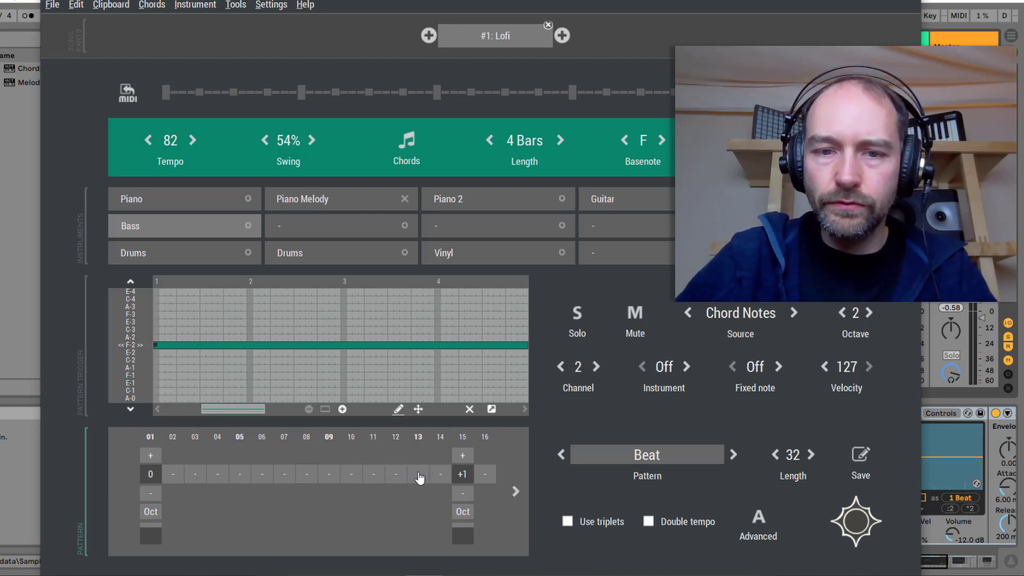
left_click(420, 474)
left_click(419, 474)
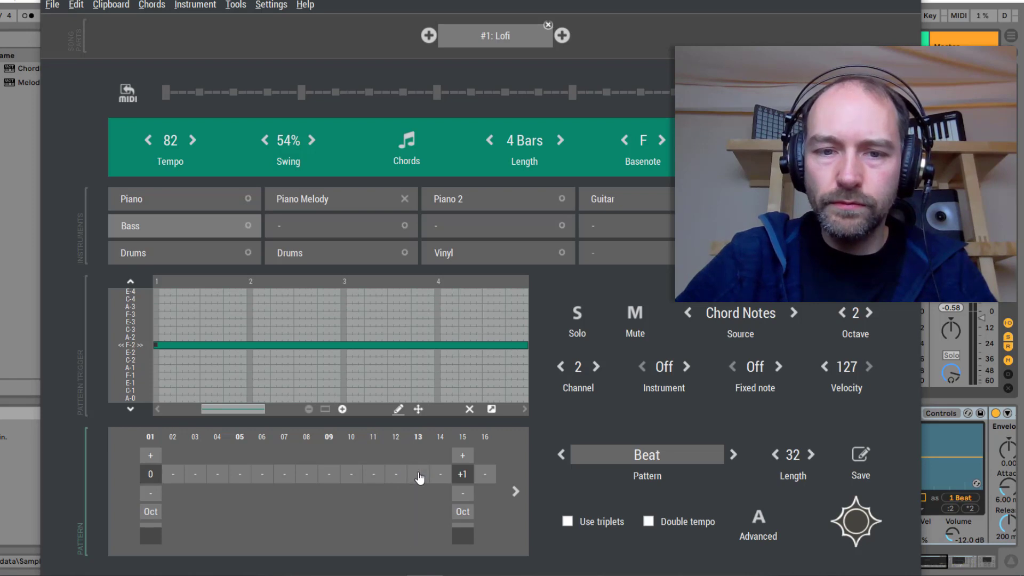
left_click(469, 492)
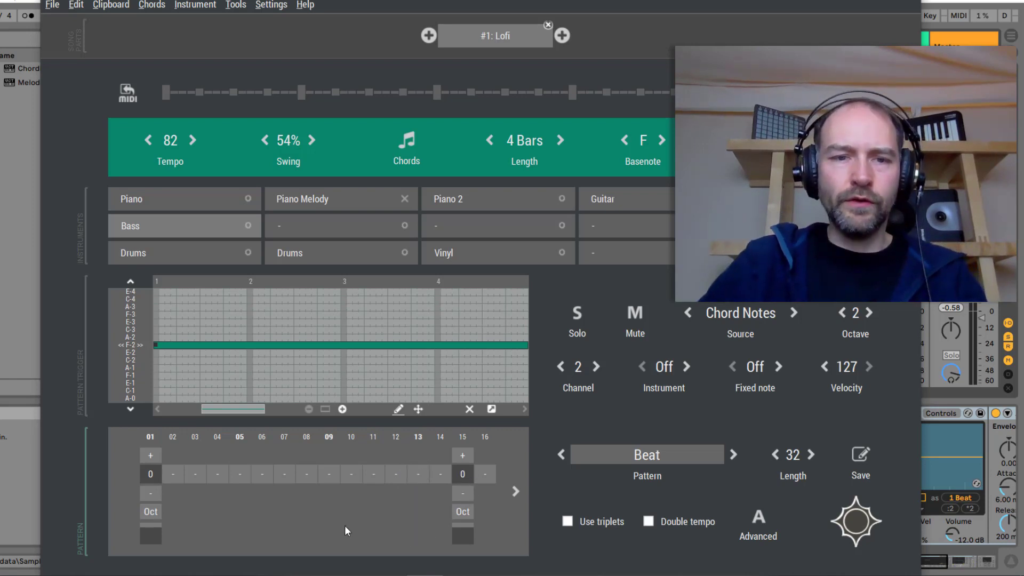
key("space")
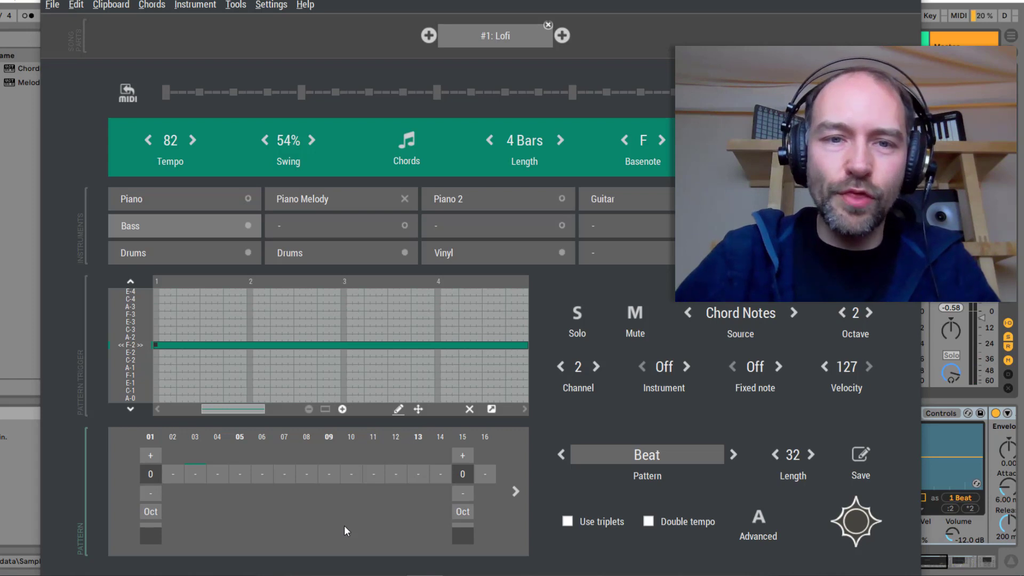
Select Piano 2 and make it follow the chord notes
left_click(502, 202)
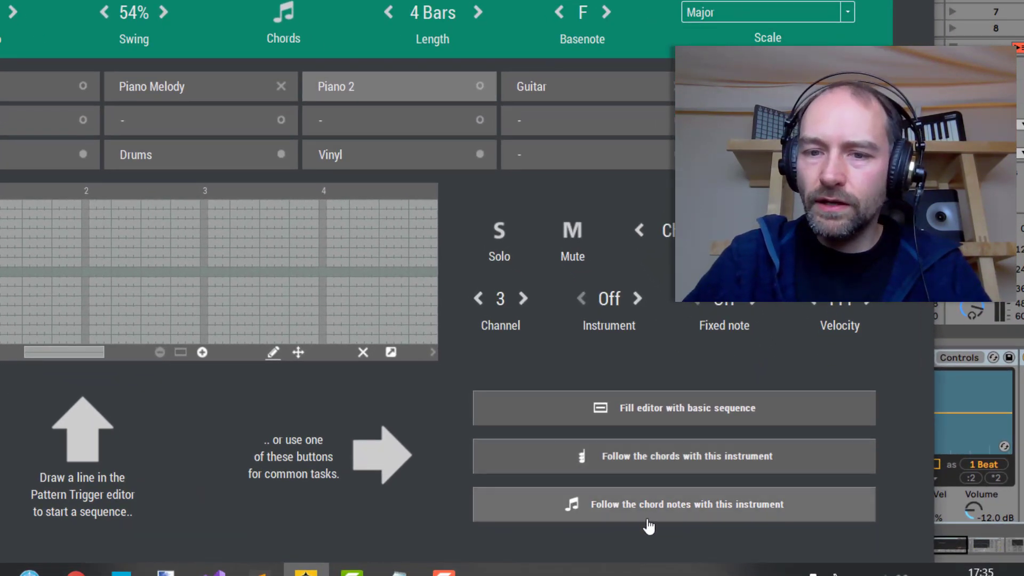
left_click(652, 520)
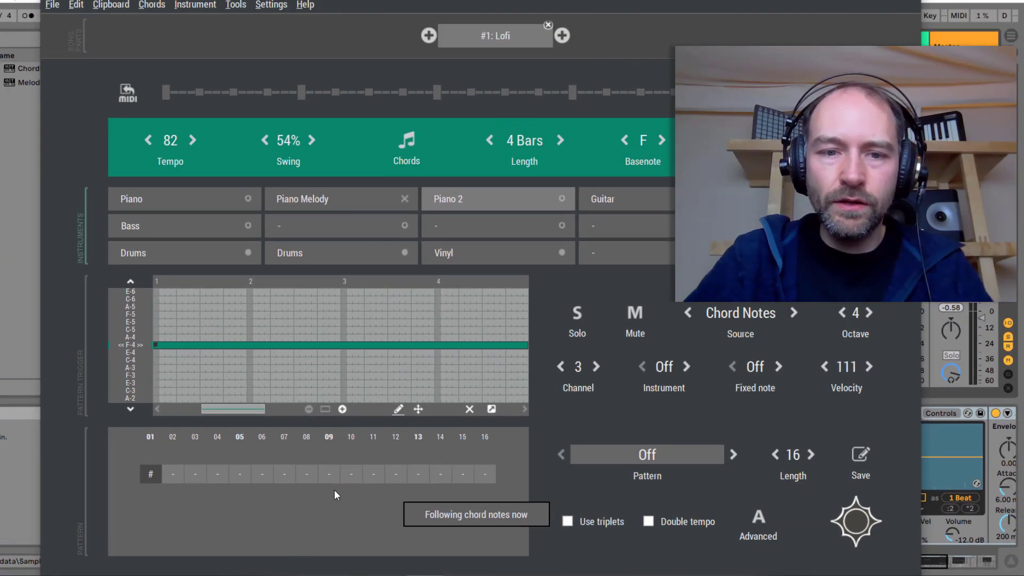
Add Piano 2 notes at step 9 raised by 2 and step 13 raised by 1, and play the loop back
left_click(330, 476)
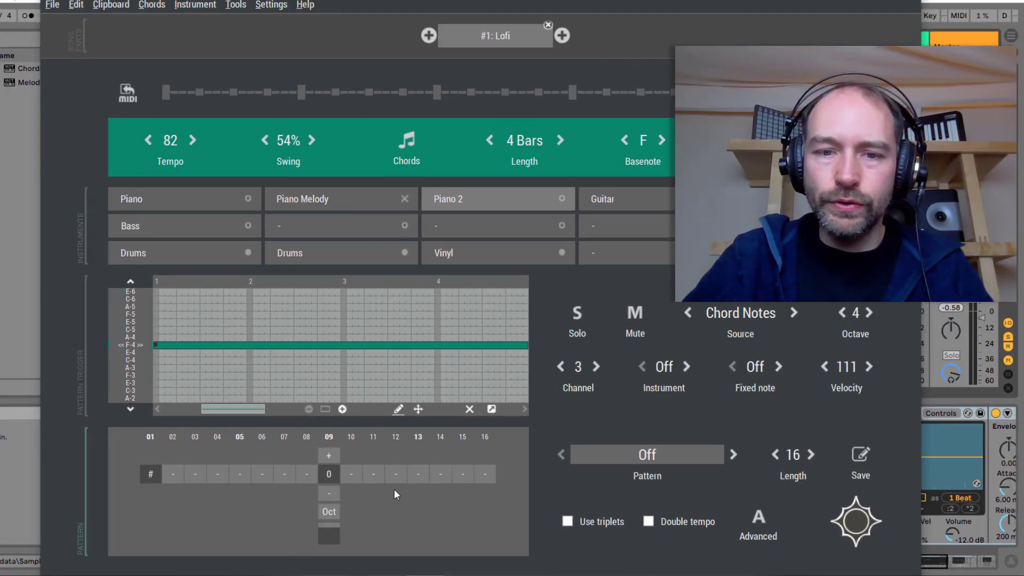
left_click(418, 476)
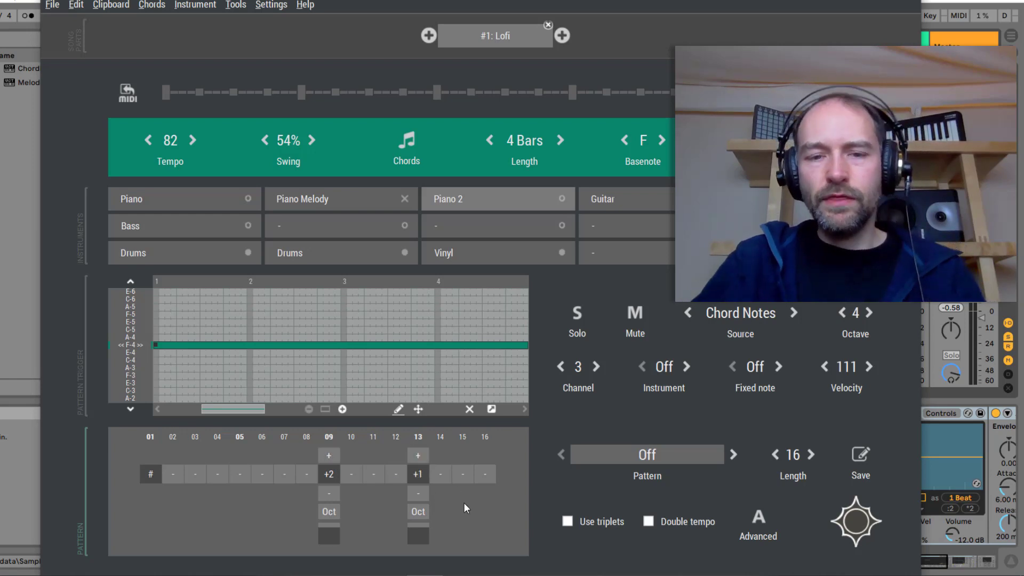
key("space")
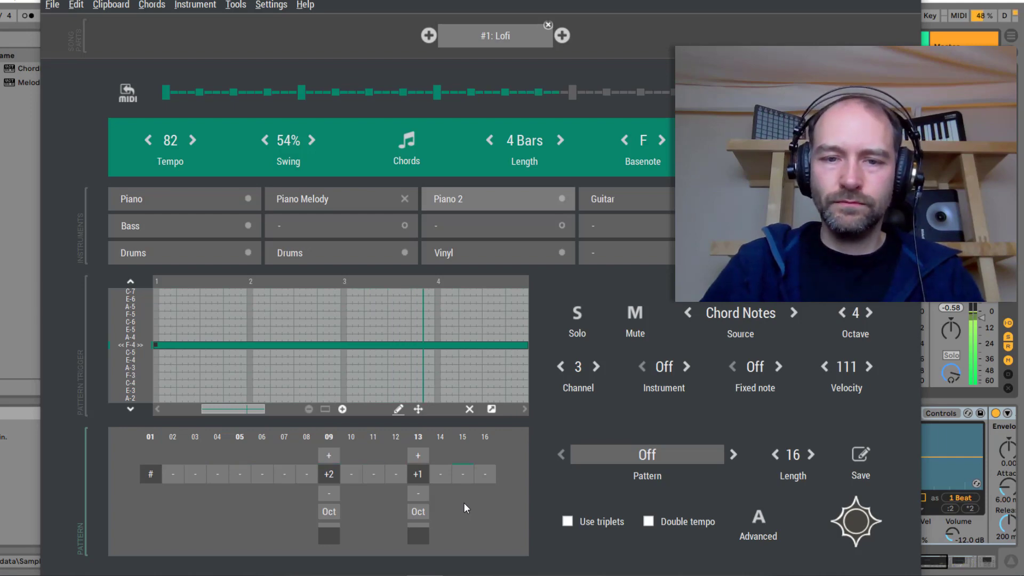
key("space")
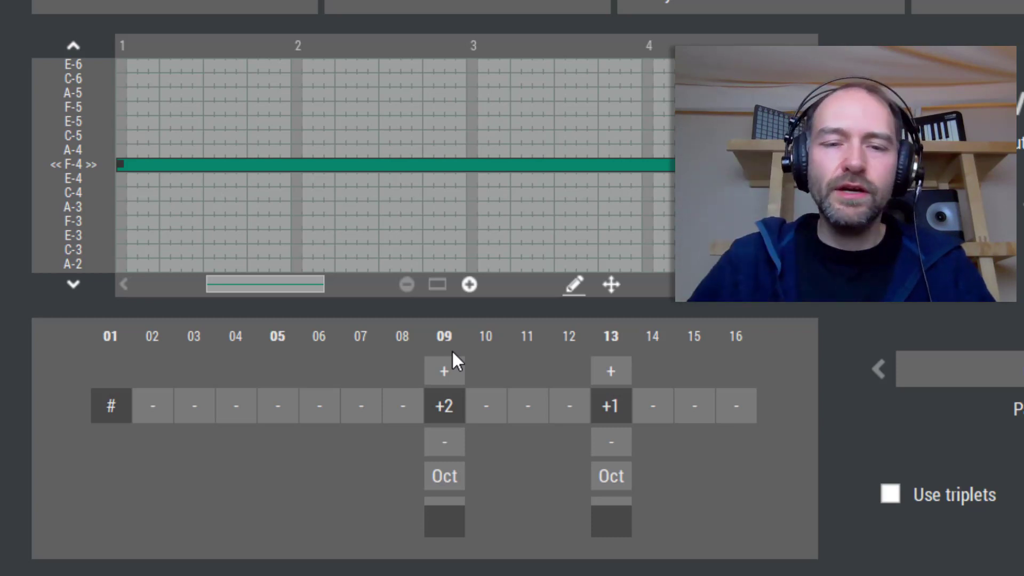
Turn step 9 into a hold, add a note at step 8 raised by 2, and play the loop
left_click(446, 404)
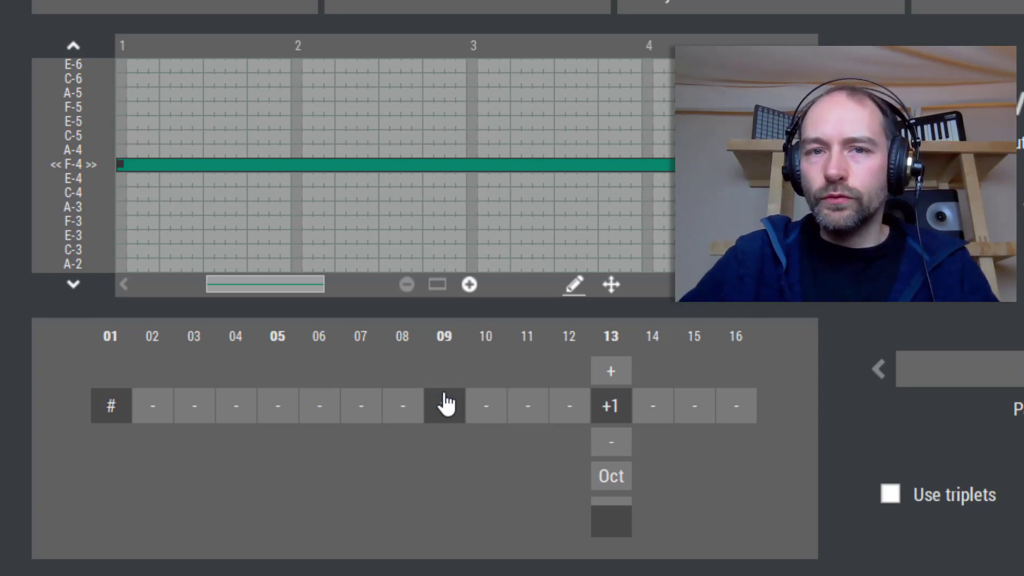
left_click(410, 408)
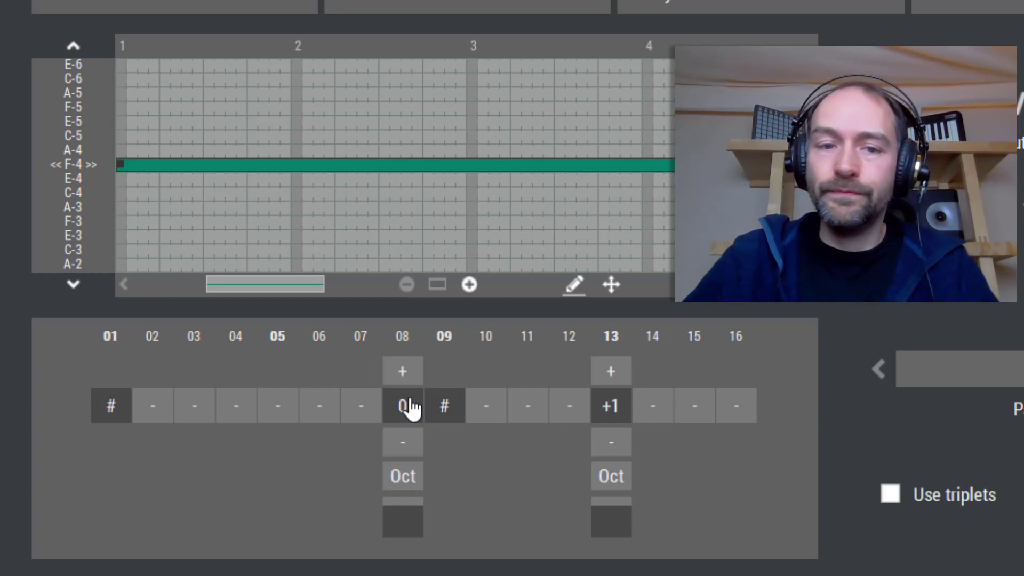
left_click(409, 372)
left_click(408, 372)
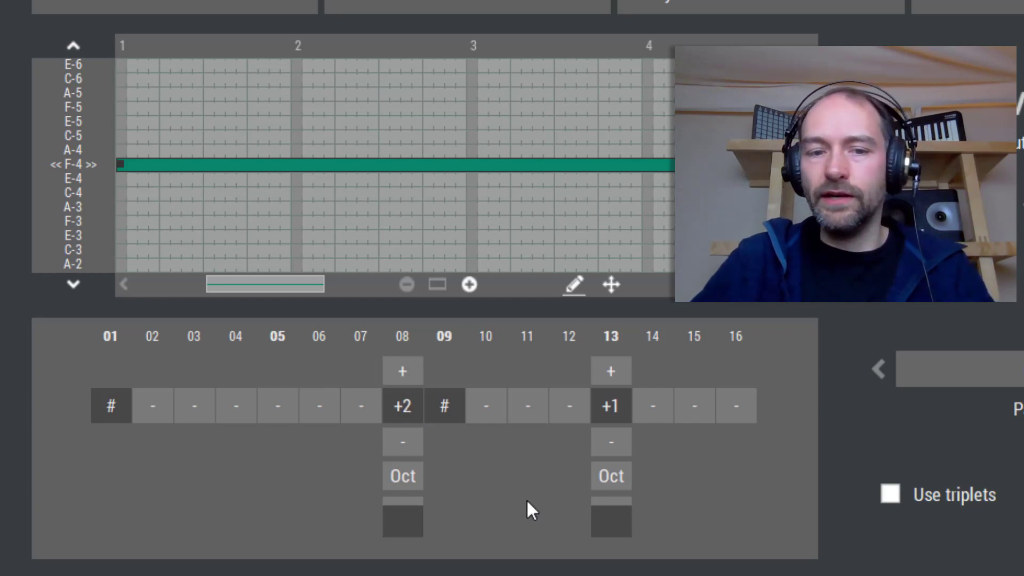
key("space")
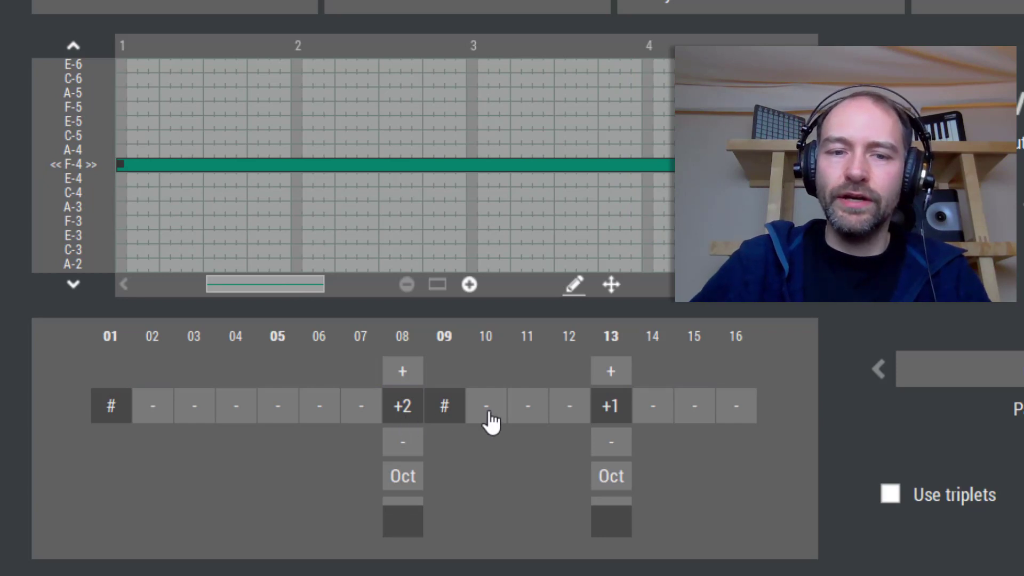
Clear steps 8 and 9 and add Piano 2 notes at step 7 raised by 2 and step 10 raised by 1
left_click(447, 418)
left_click(402, 416)
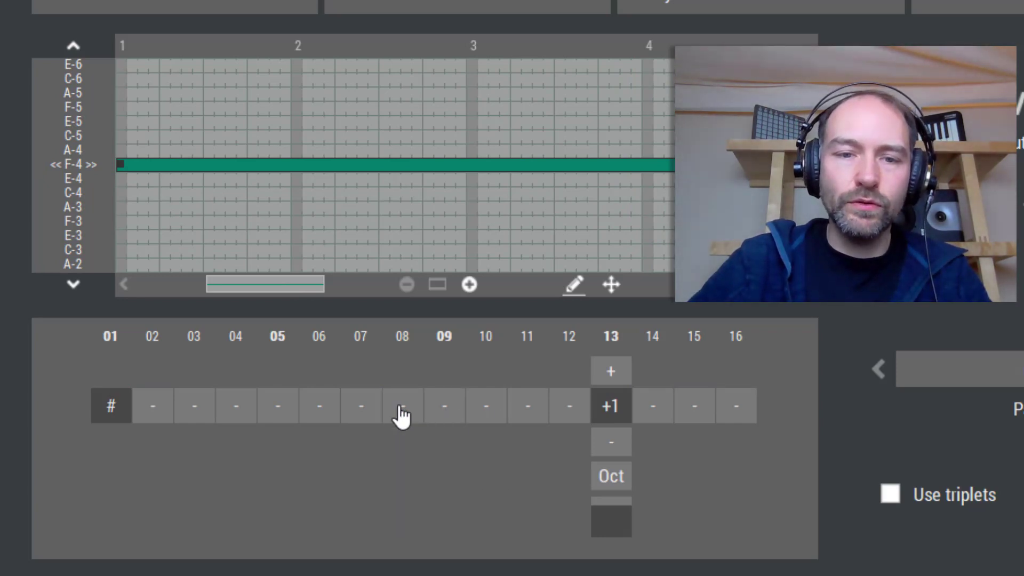
left_click(361, 416)
left_click(499, 423)
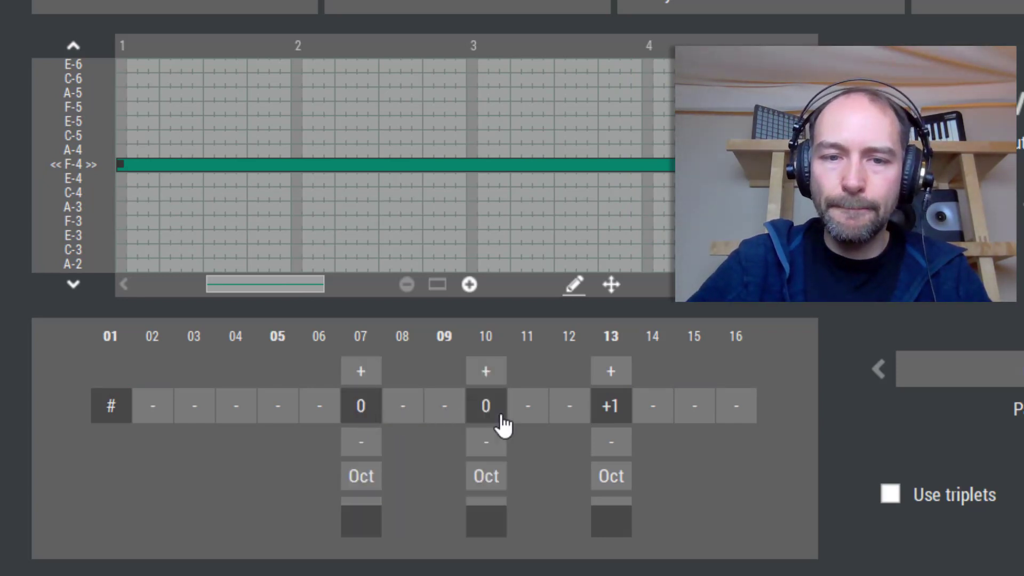
left_click(365, 376)
left_click(365, 376)
left_click(487, 376)
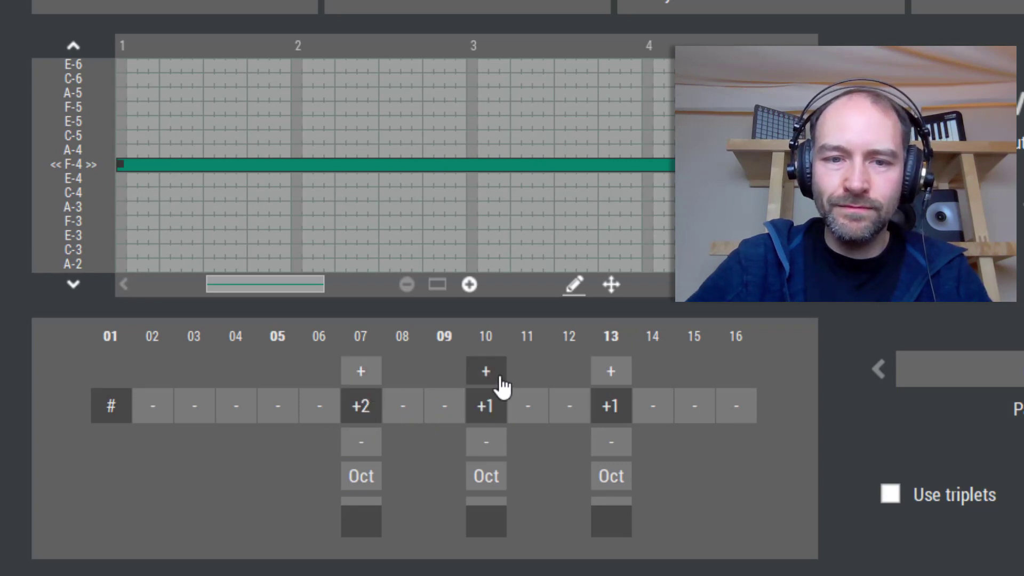
Lower the step 13 Piano 2 note to 0 and play the loop back
left_click(611, 444)
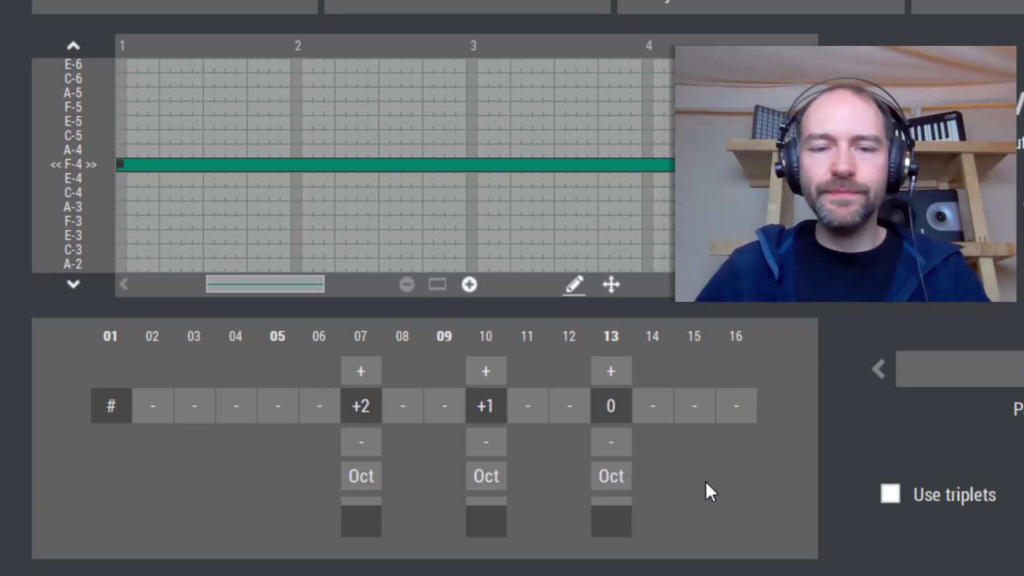
key("space")
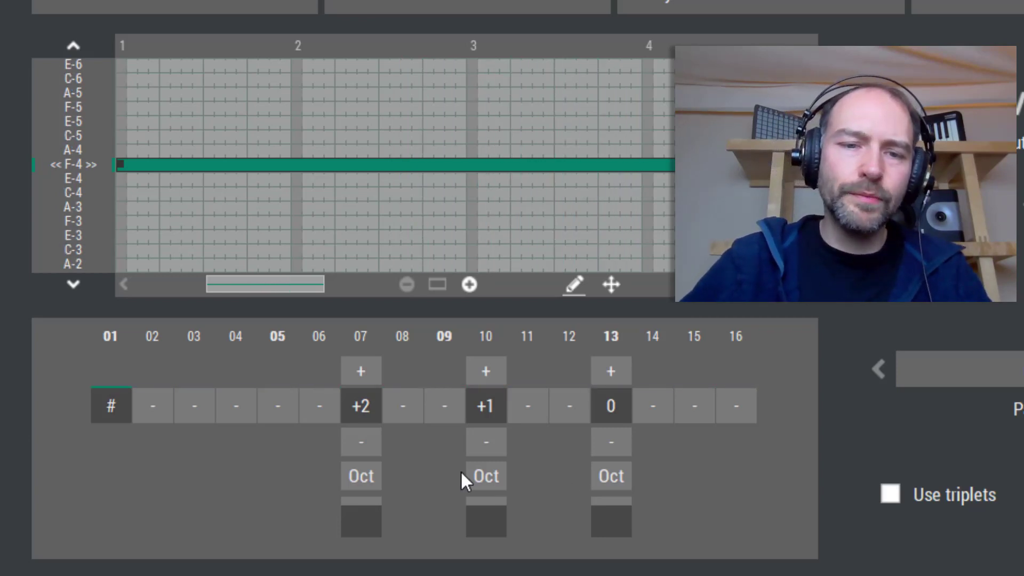
Play the loop and set the Piano 2 pattern length to 32 steps, returning to the first page of steps
left_click_drag(362, 509, 362, 513)
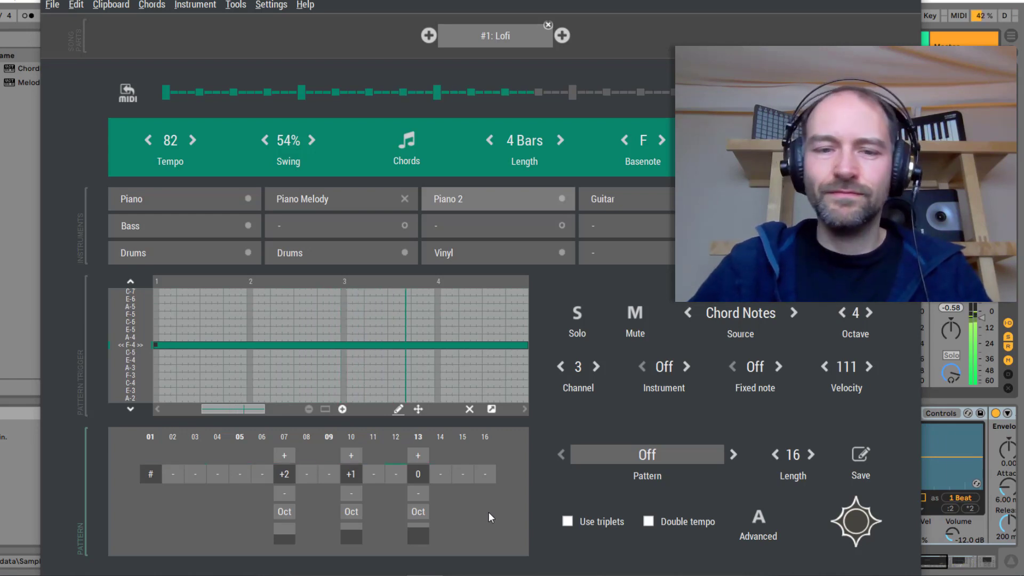
key("space")
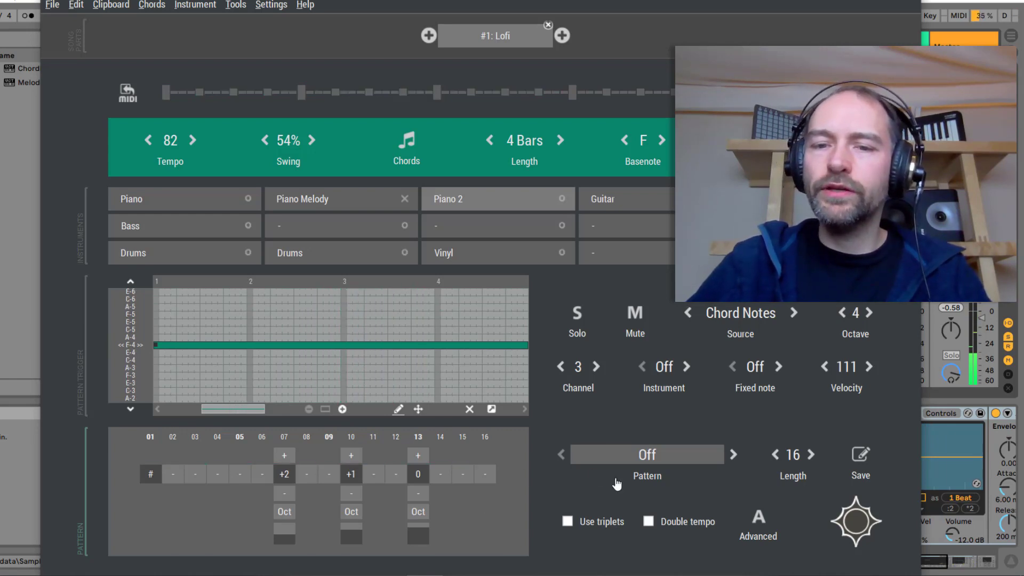
left_click(798, 456)
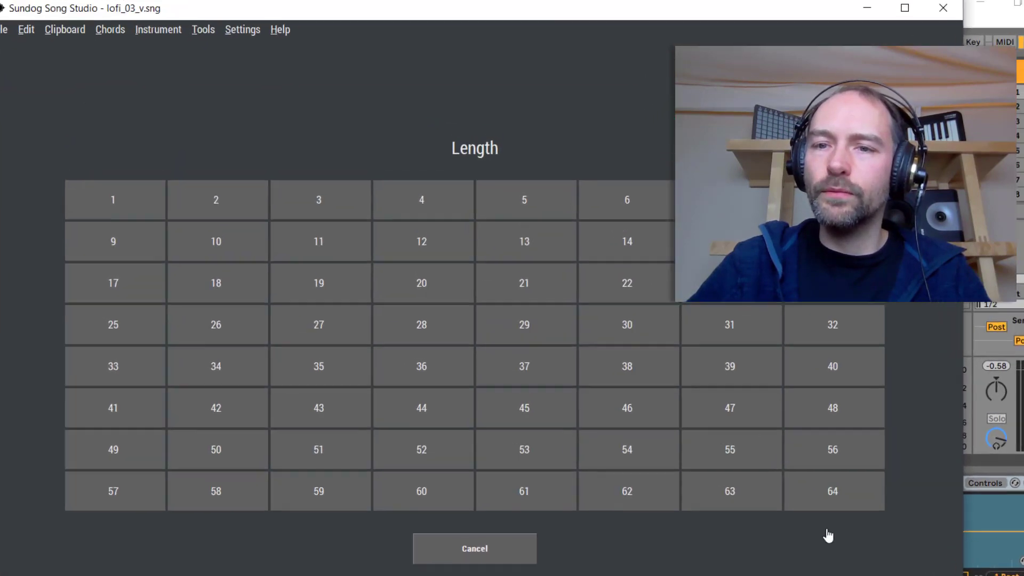
left_click(921, 445)
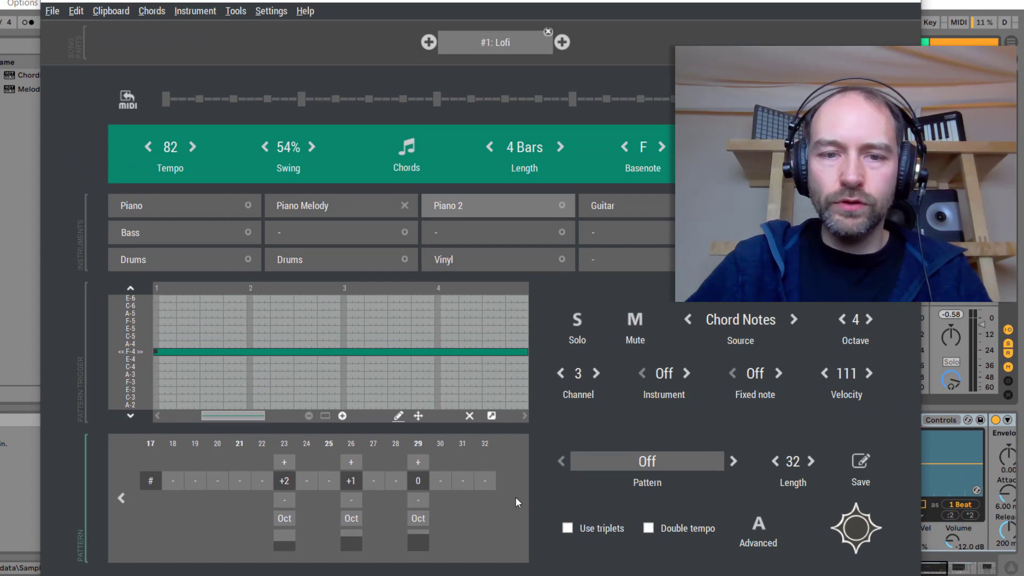
left_click(121, 498)
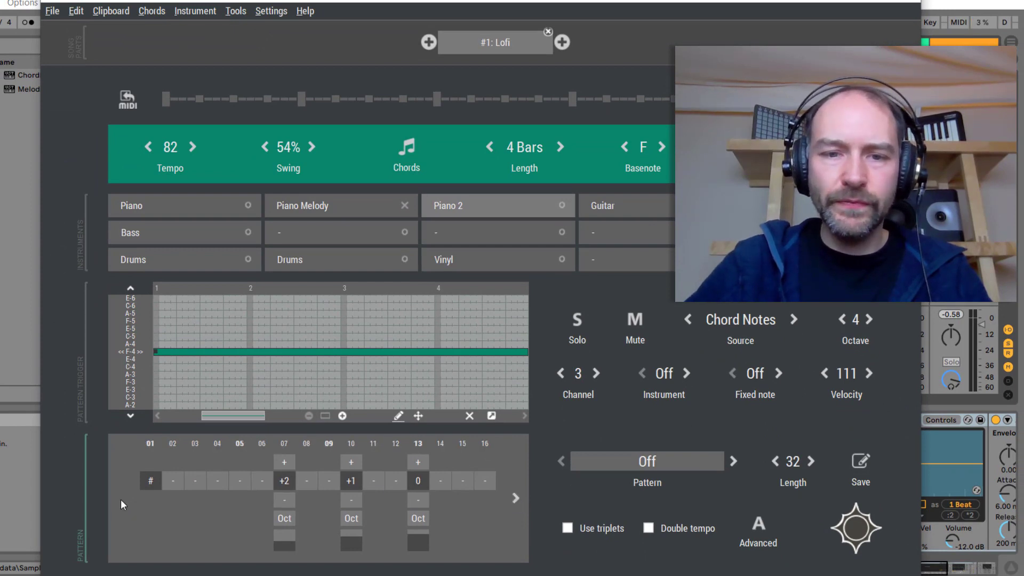
Rework Piano 2: remove step 7 and 10, add step 8 at +2 held through step 9, and play the loop
left_click(284, 481)
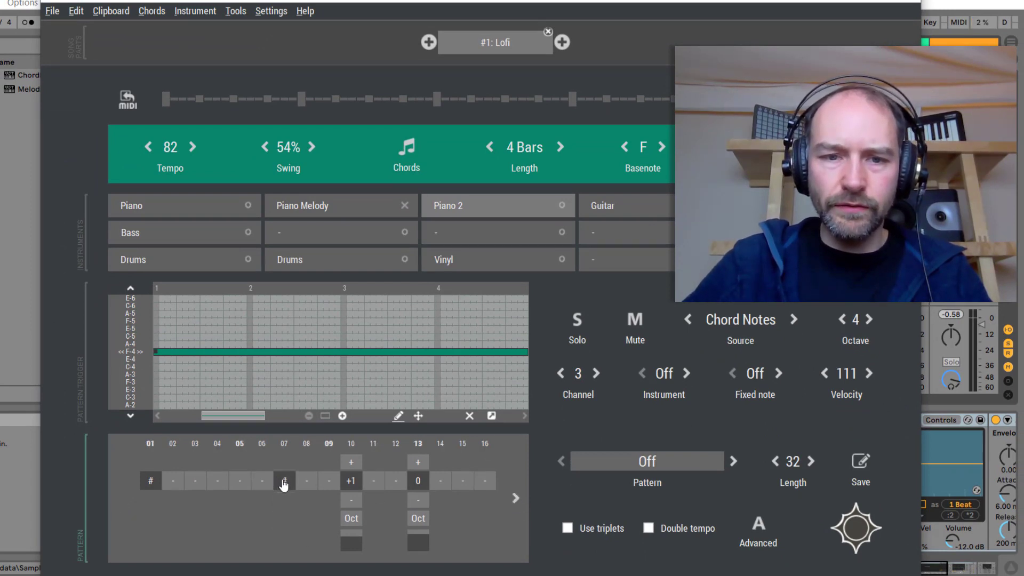
left_click(305, 483)
left_click(309, 463)
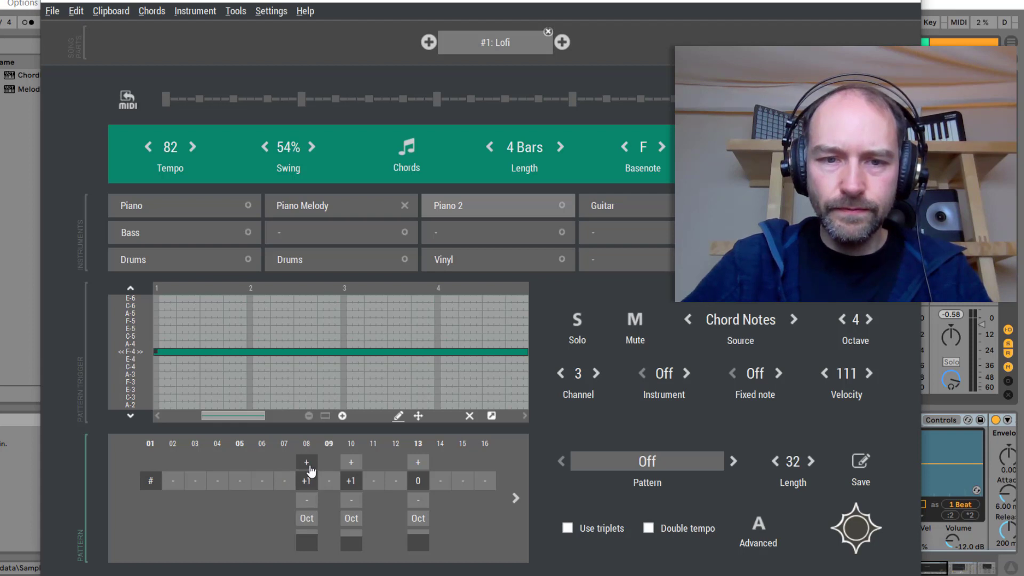
left_click(309, 464)
left_click(326, 479)
left_click(327, 479)
left_click(357, 481)
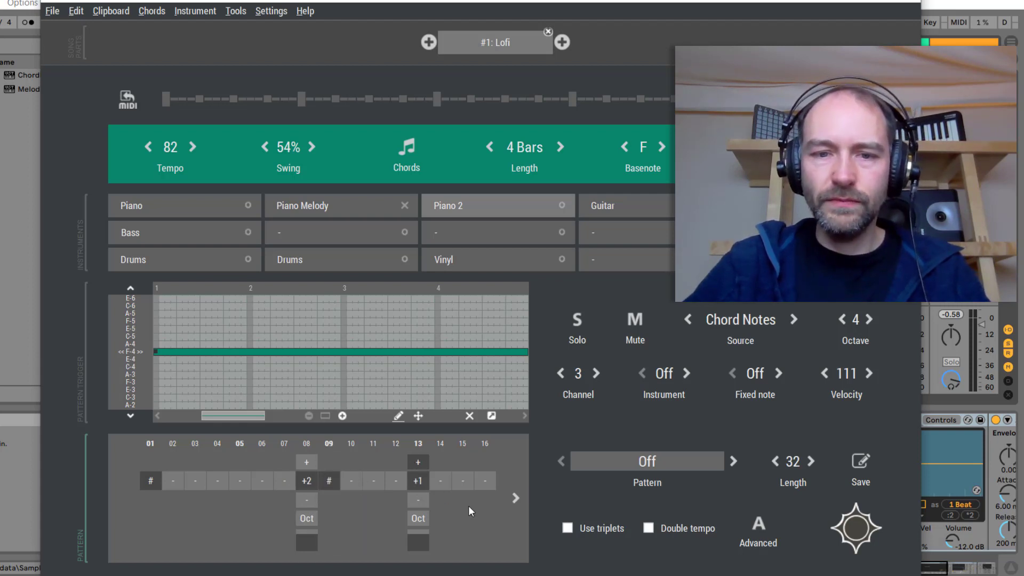
key("space")
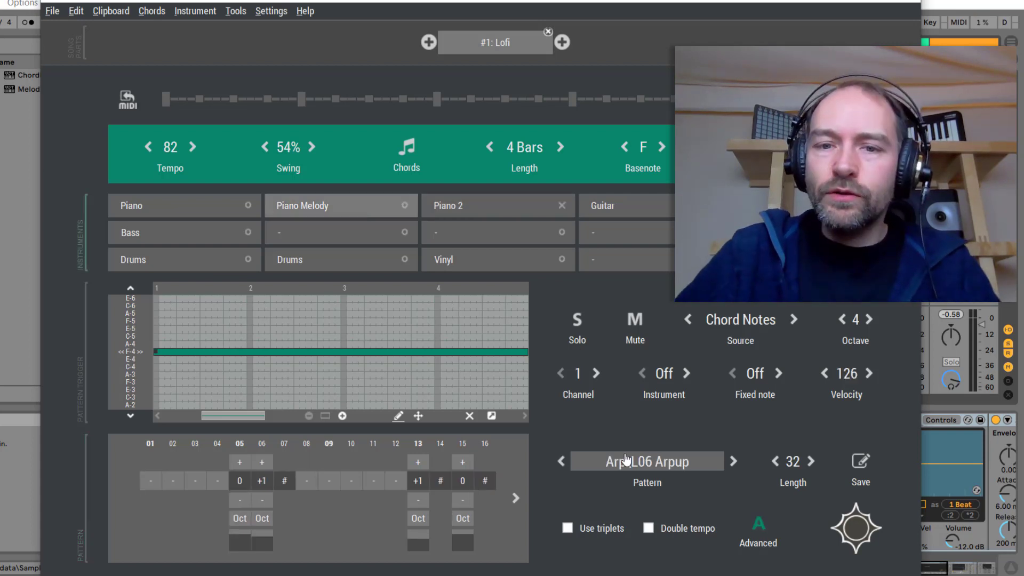
Switch the Piano Melody source to Scale Notes and play the loop back
left_click(743, 326)
left_click(286, 278)
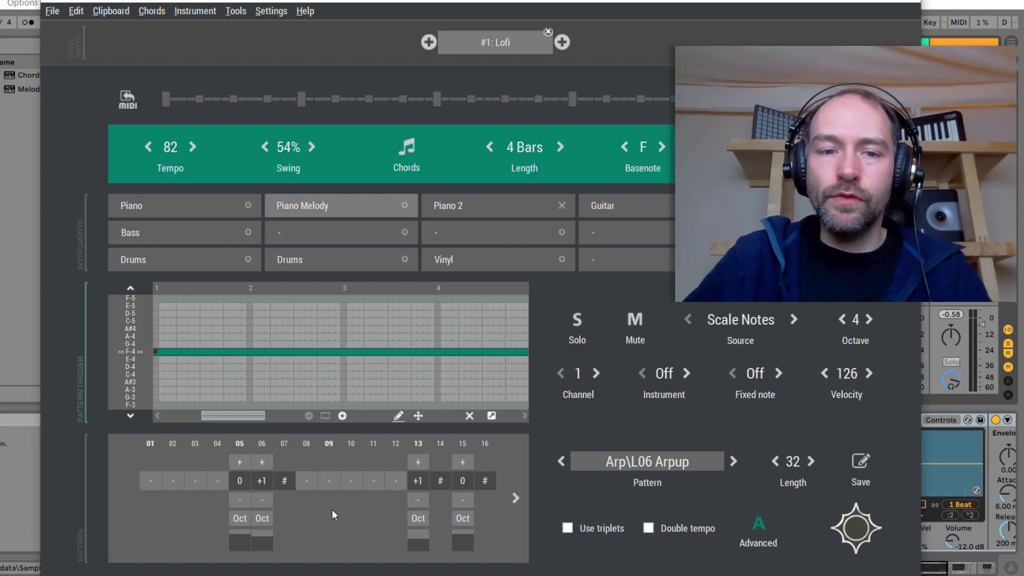
key("space")
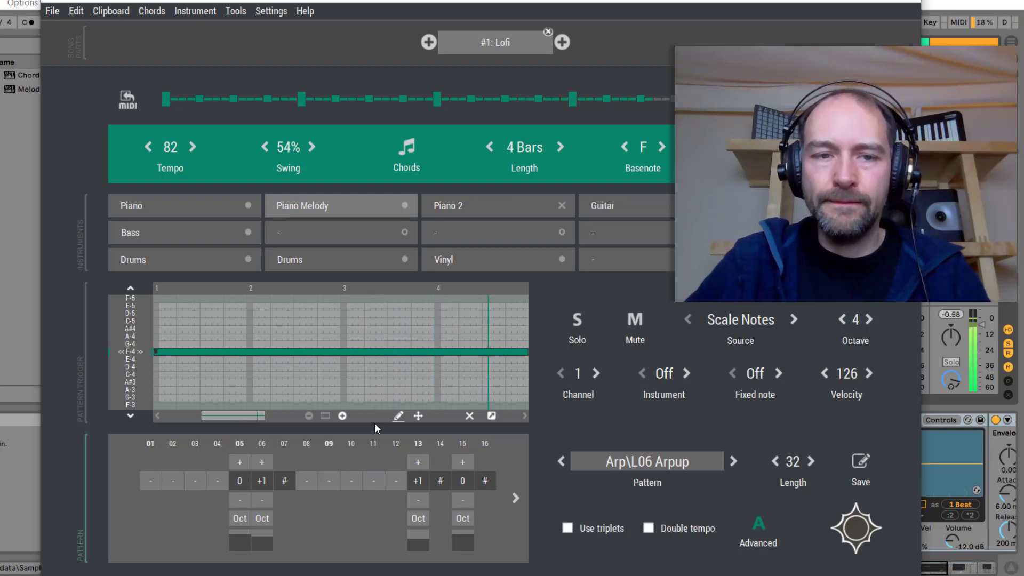
key("space")
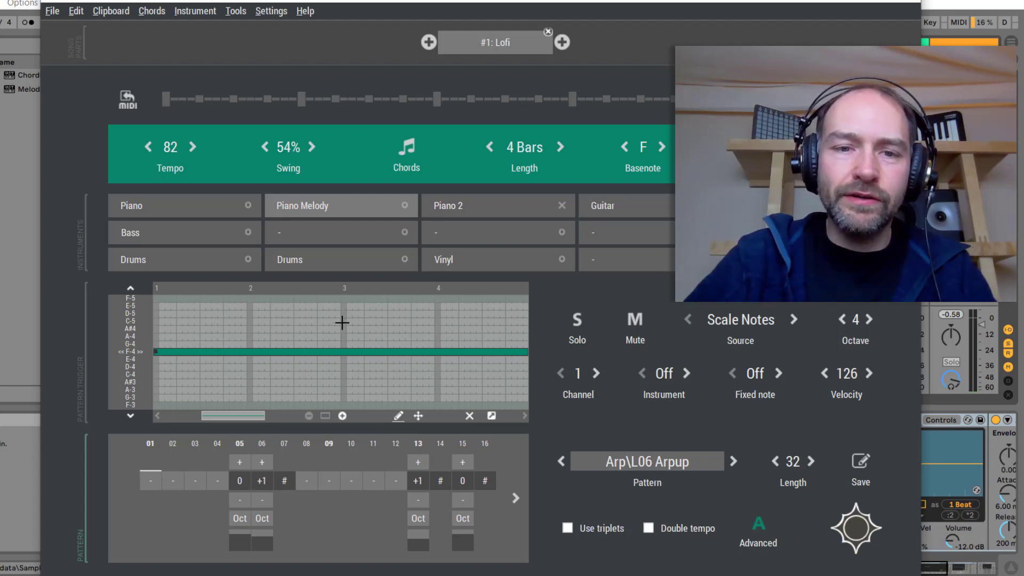
Draw an arch-shaped Piano Melody trigger line rising to C5 around bar 3 and falling back by bar 4, then play it
left_click_drag(342, 322, 188, 342)
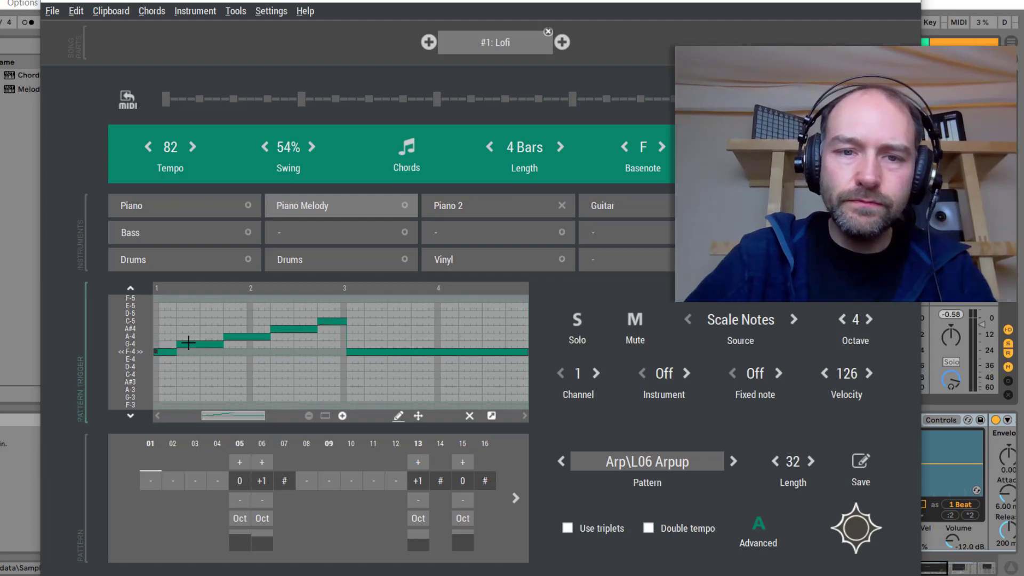
left_click_drag(342, 320, 531, 350)
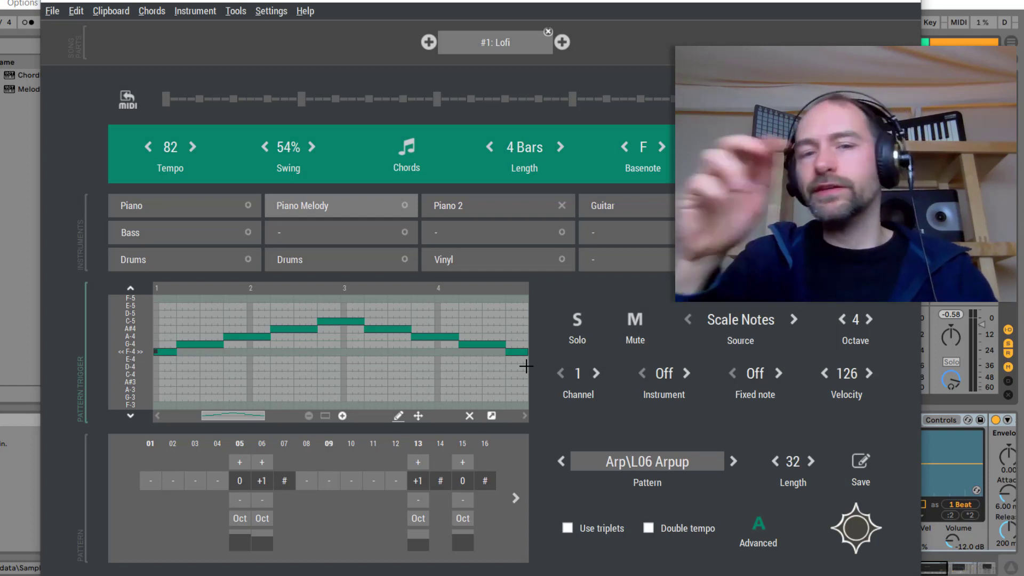
key("space")
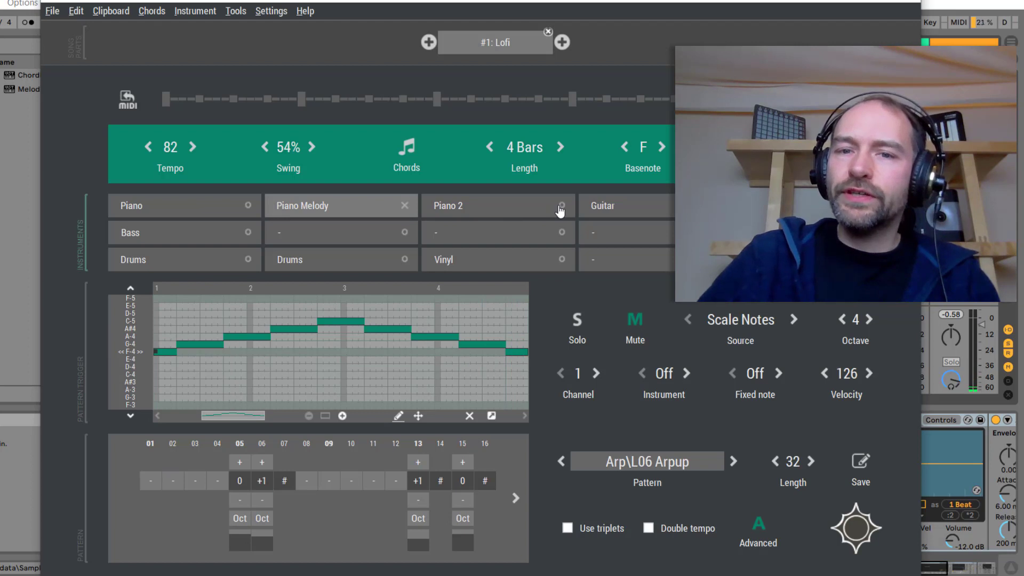
Mute Piano Melody, select the Guitar part, and play the loop
left_click(560, 211)
left_click(646, 215)
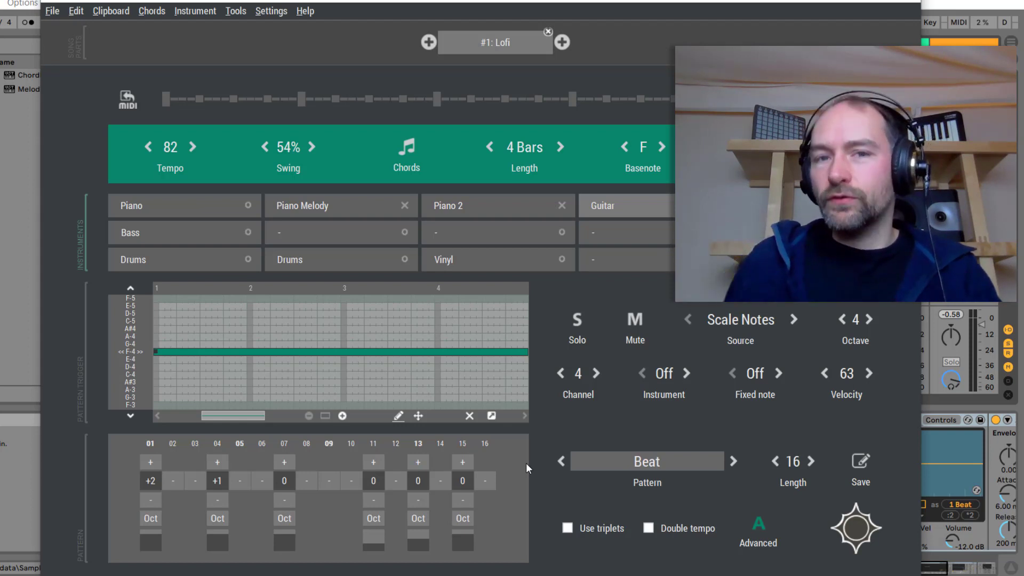
key("space")
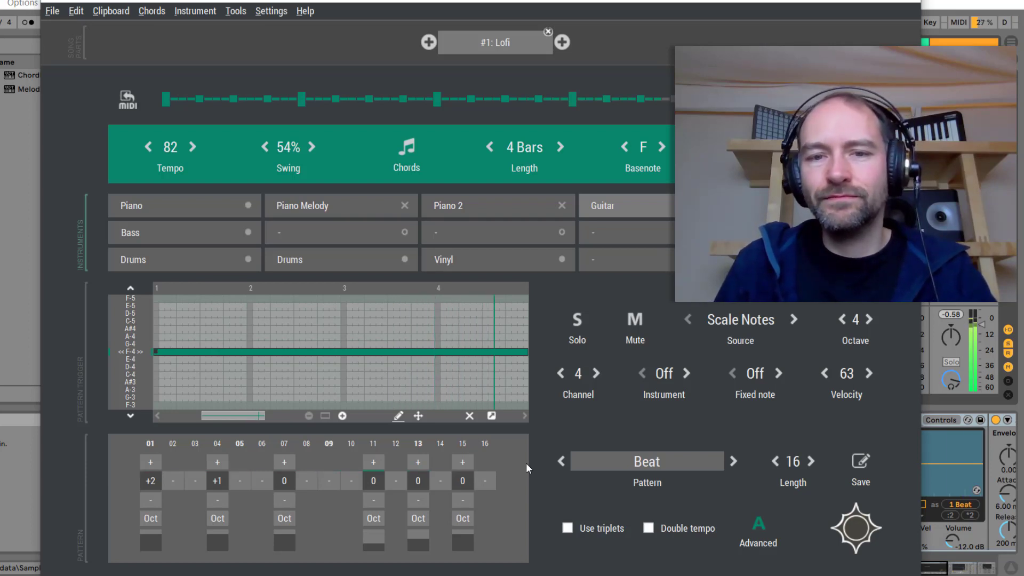
key("space")
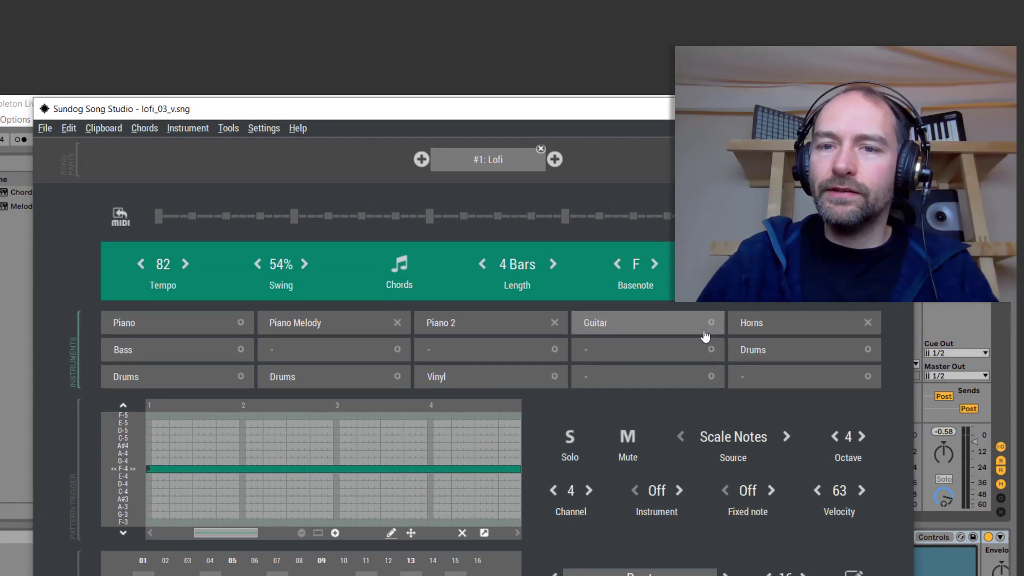
Select the Horns part and play the loop
left_click(786, 323)
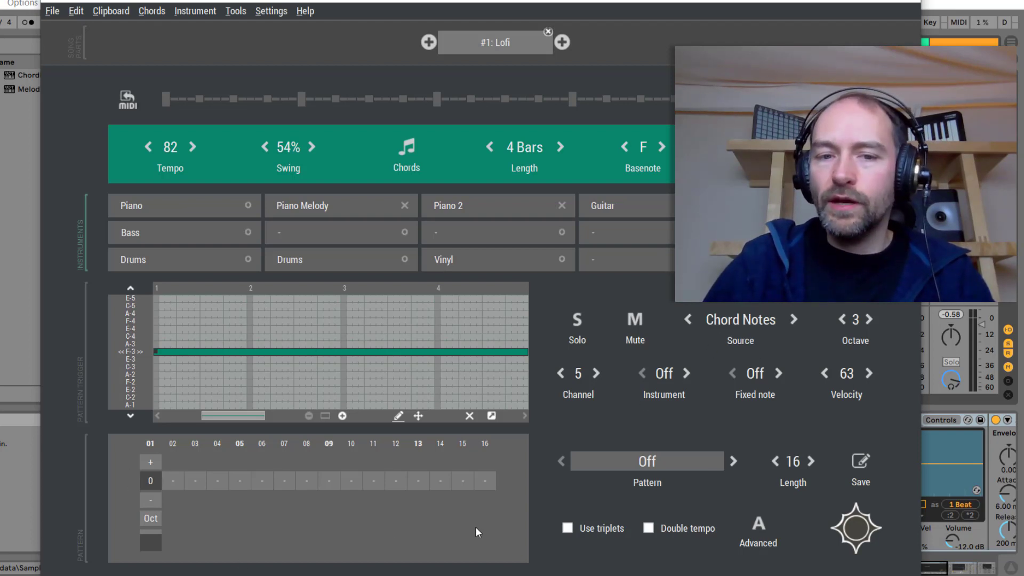
key("space")
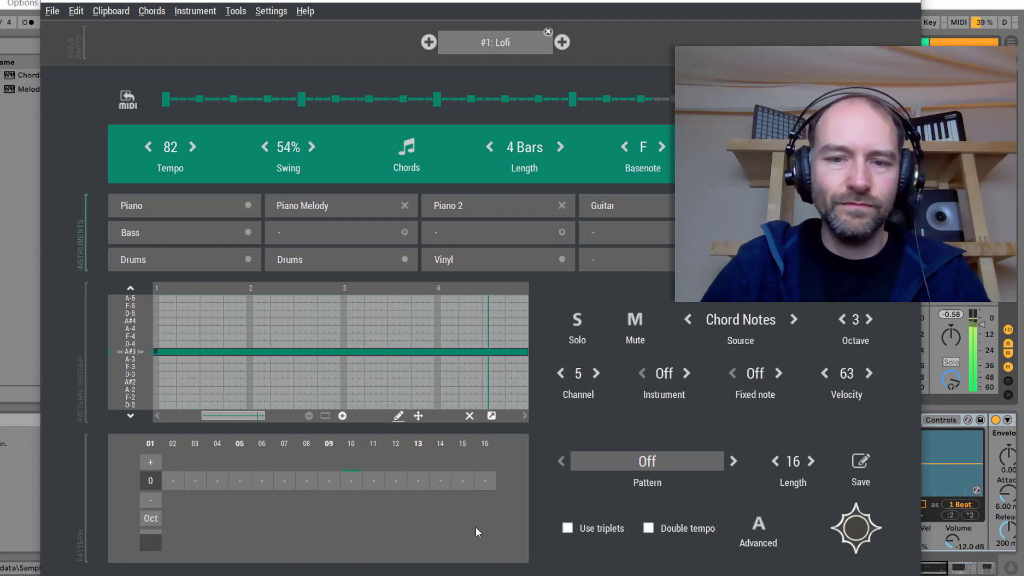
key("space")
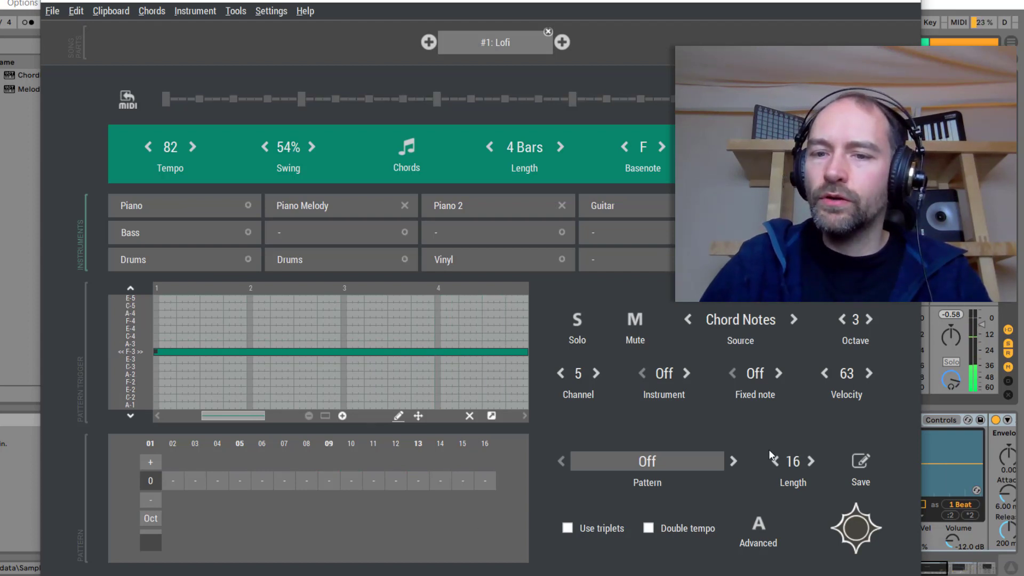
Set the Horns length to 32 steps, add notes at steps 21 (+2), 25 (+1) and 29 (0), and play the loop
left_click(814, 462)
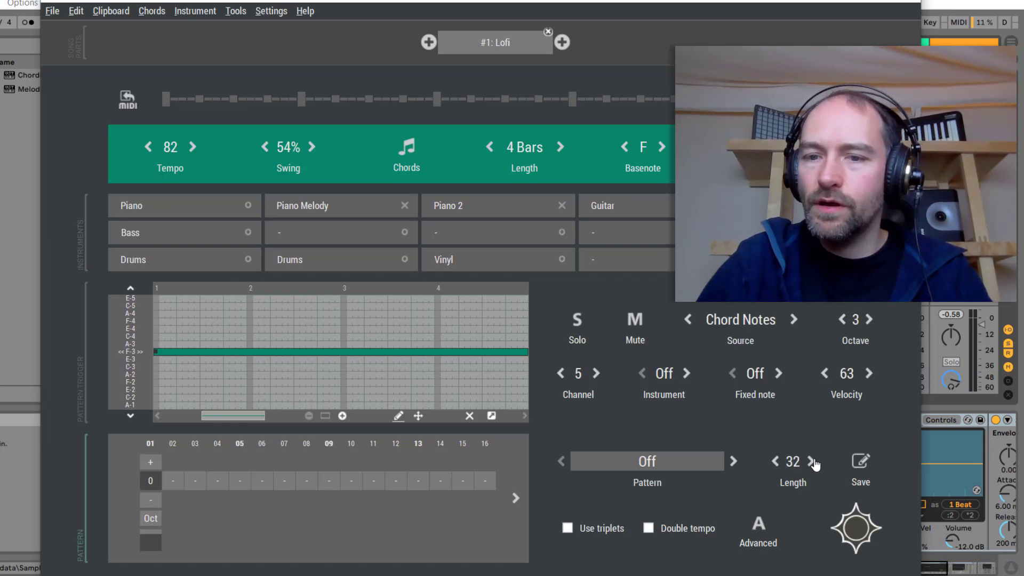
left_click(514, 498)
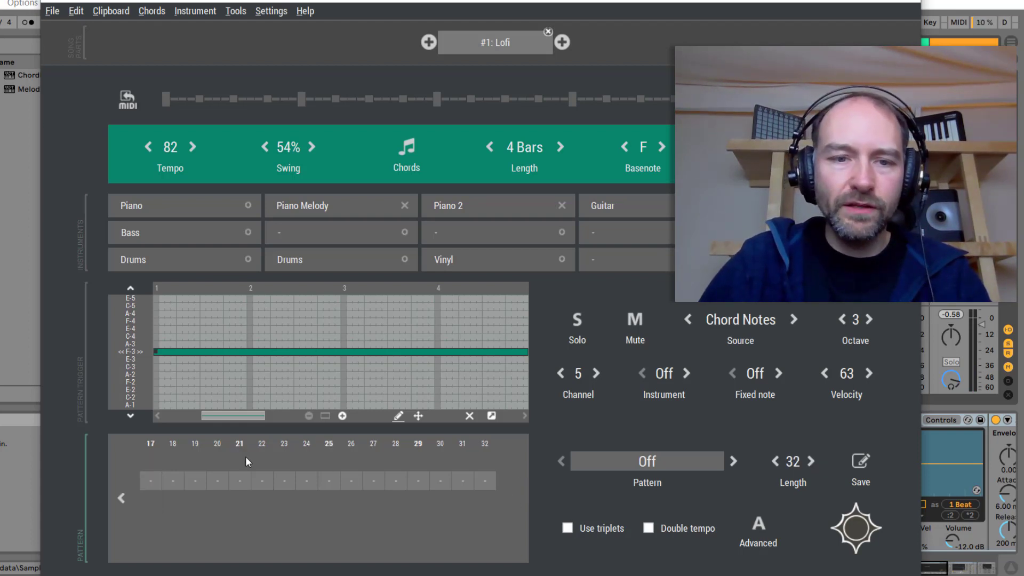
left_click(239, 482)
left_click(329, 483)
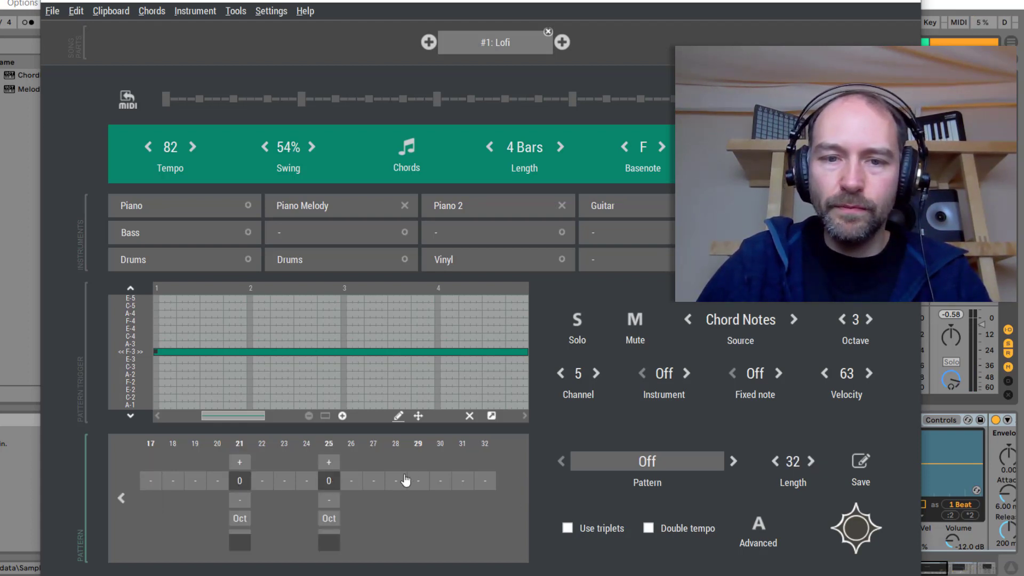
left_click(423, 483)
left_click(239, 462)
left_click(239, 462)
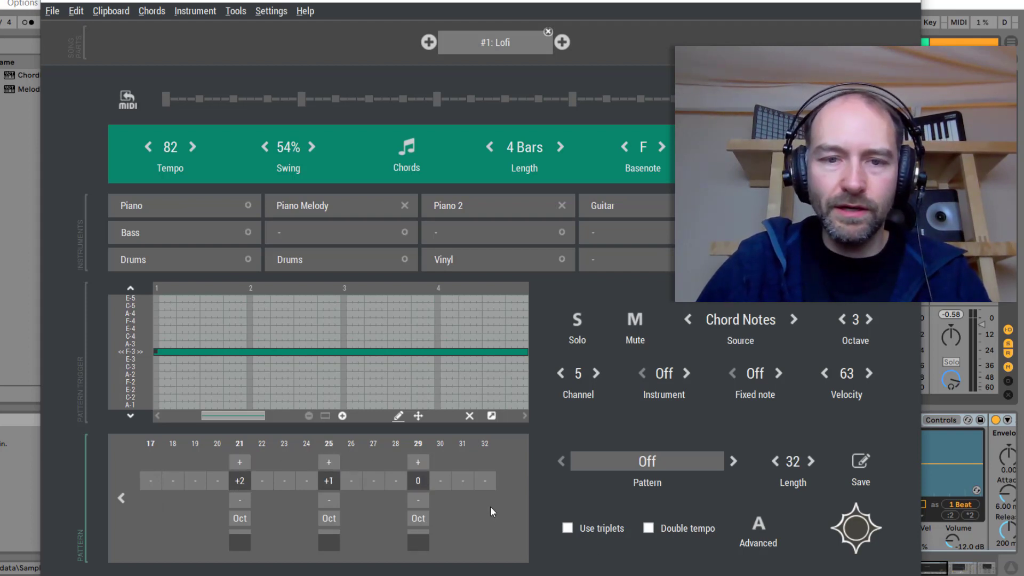
key("space")
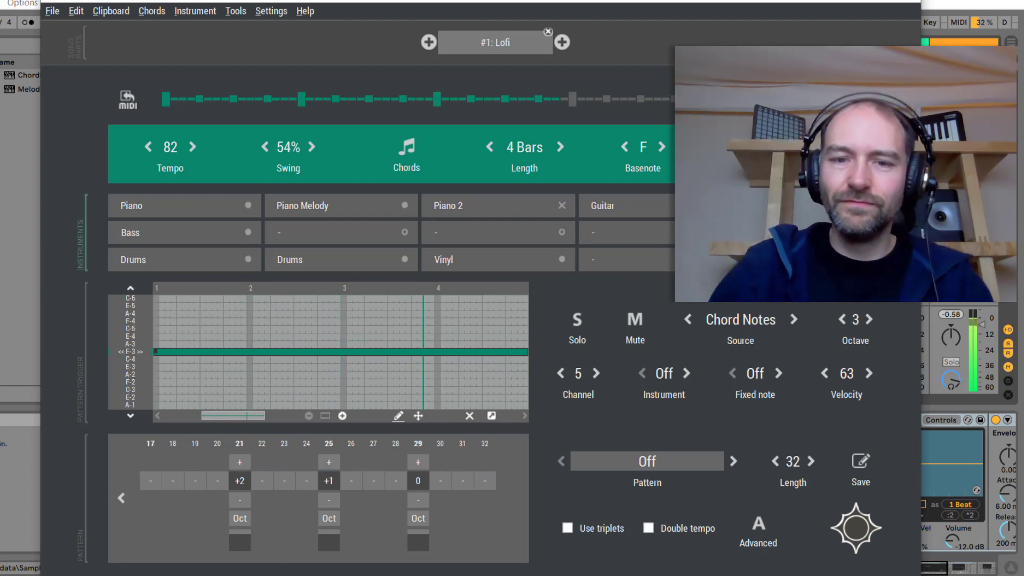
key("space")
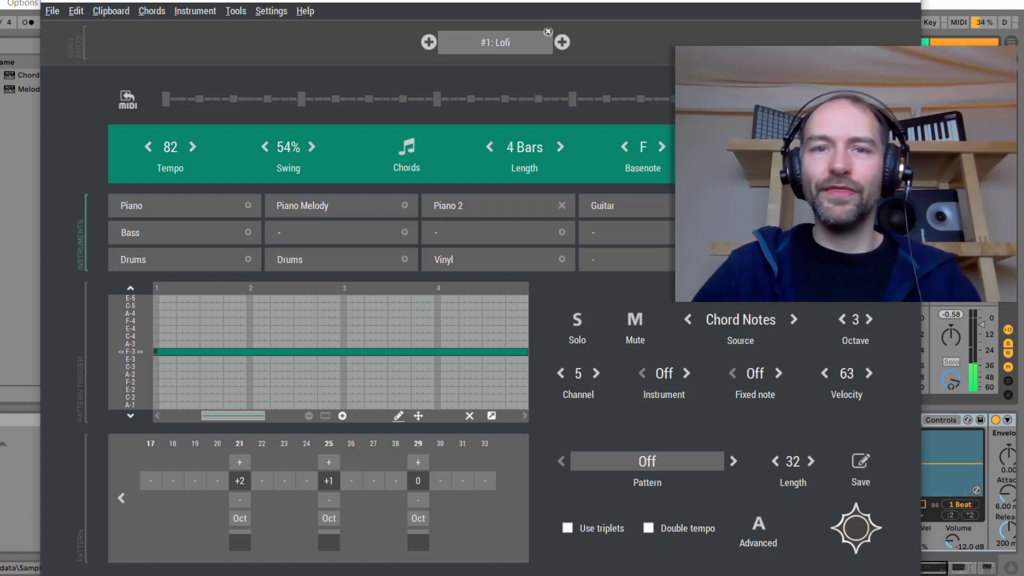